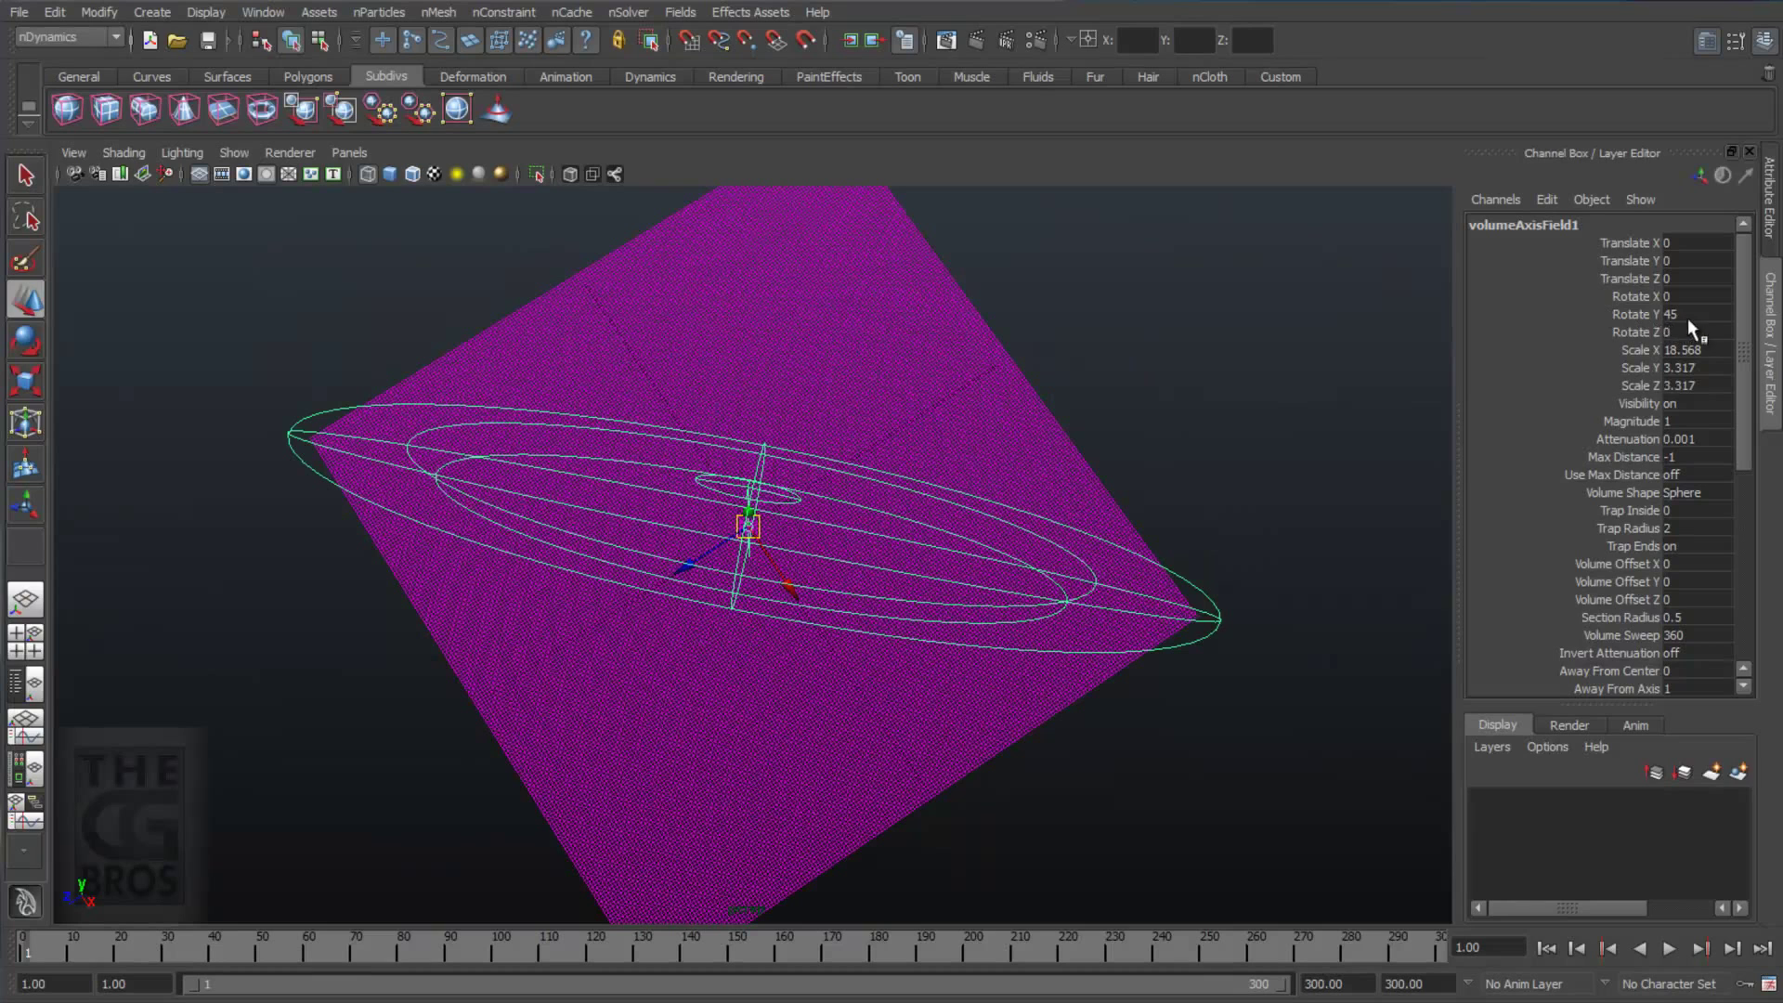
Raise the volume axis field above the plane's corner and key its translate at frame 1.
{"action": "scroll", "coordinate": [742, 501], "scroll_direction": "down", "scroll_amount": 5}
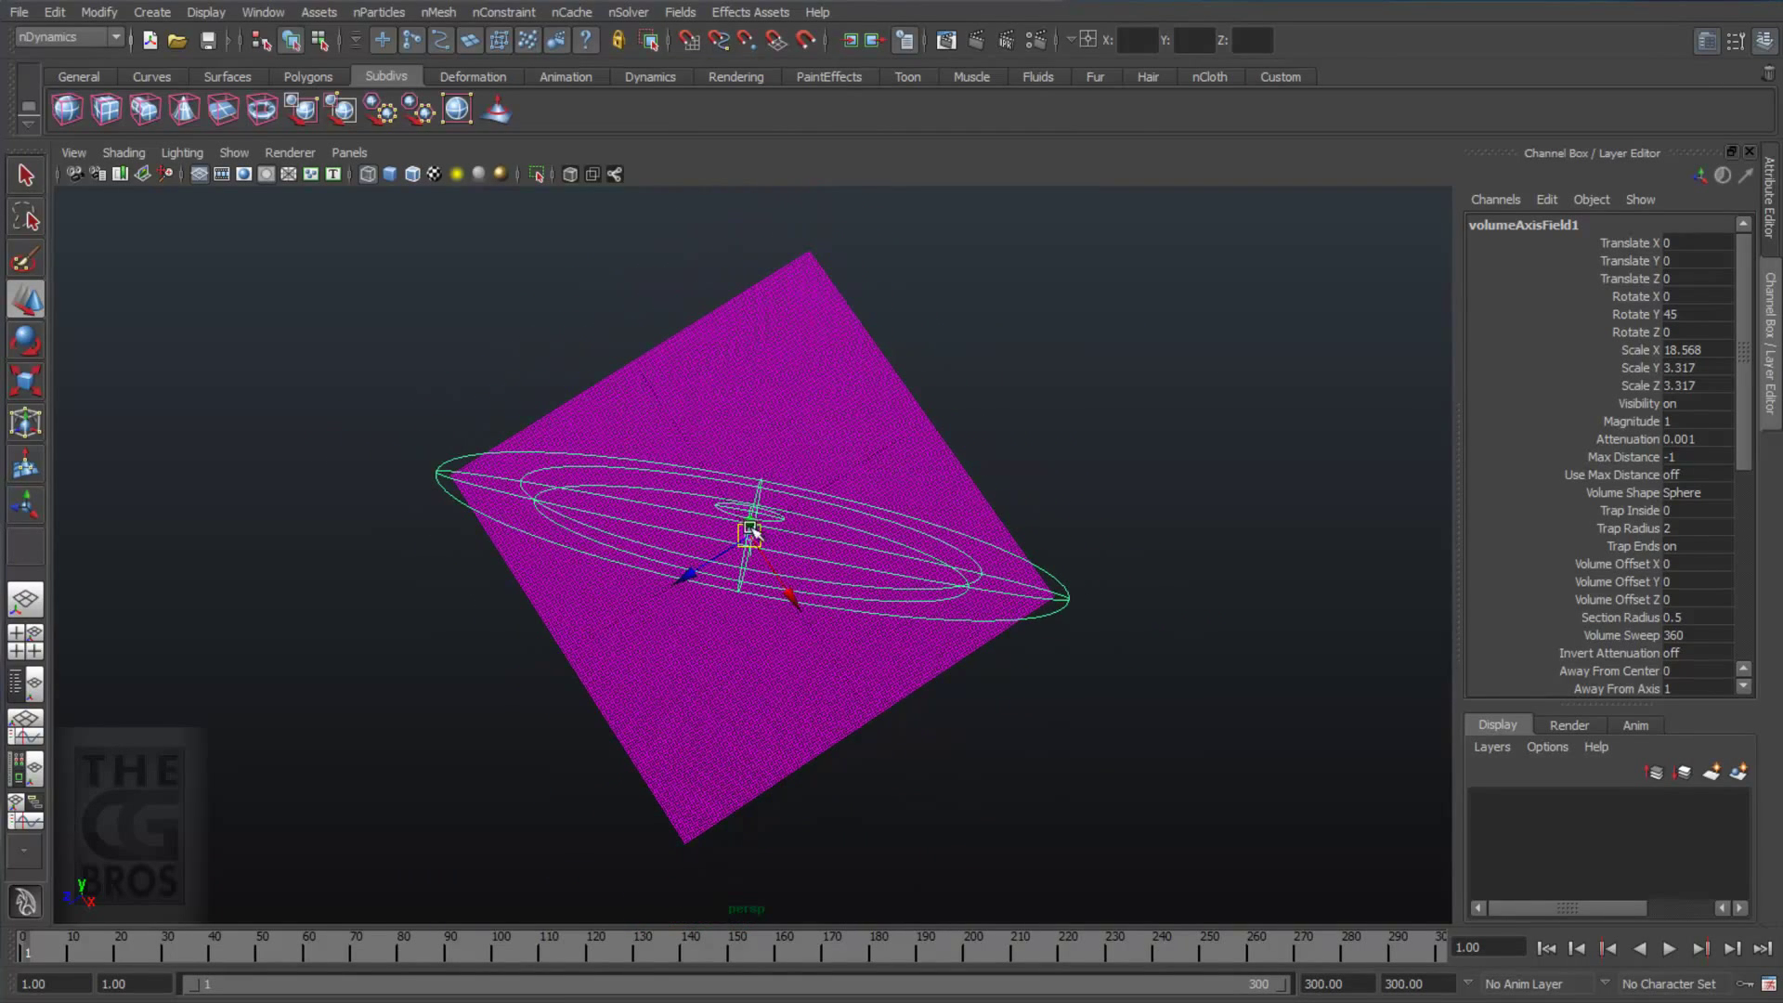
{"action": "left_click_drag", "start_coordinate": [756, 544], "coordinate": [823, 192]}
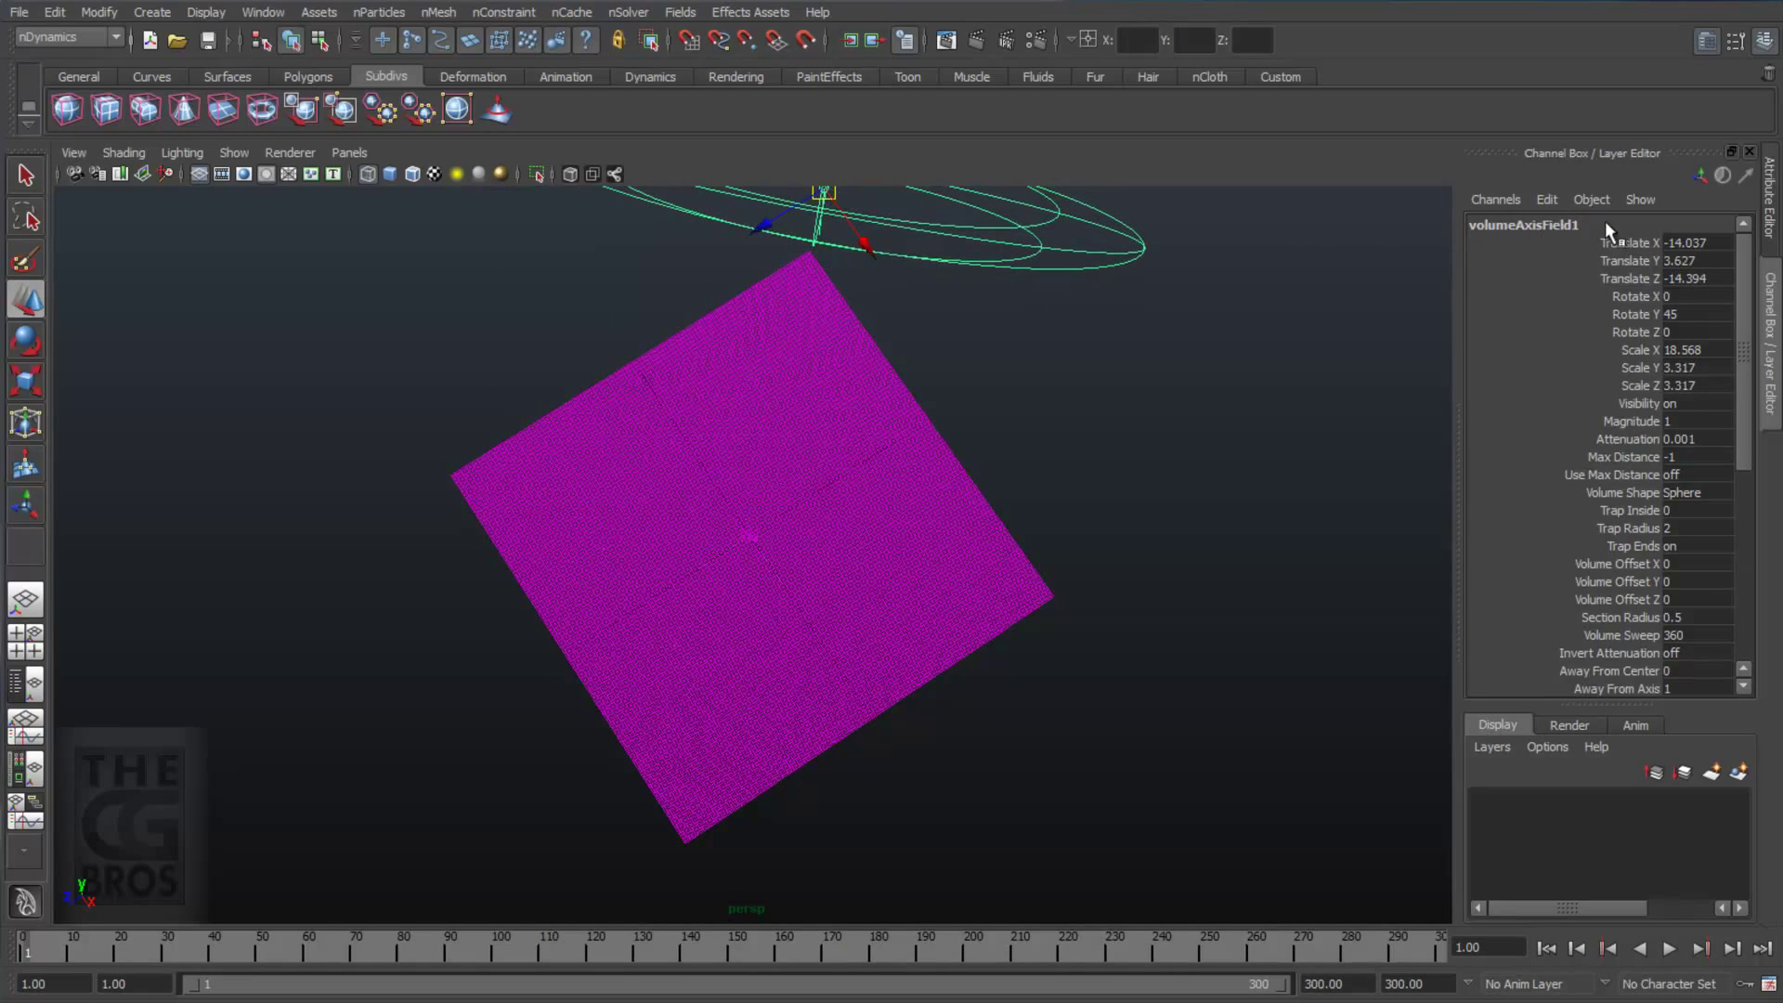
{"action": "left_click_drag", "start_coordinate": [1621, 242], "coordinate": [1632, 277]}
{"action": "right_click", "coordinate": [1630, 244]}
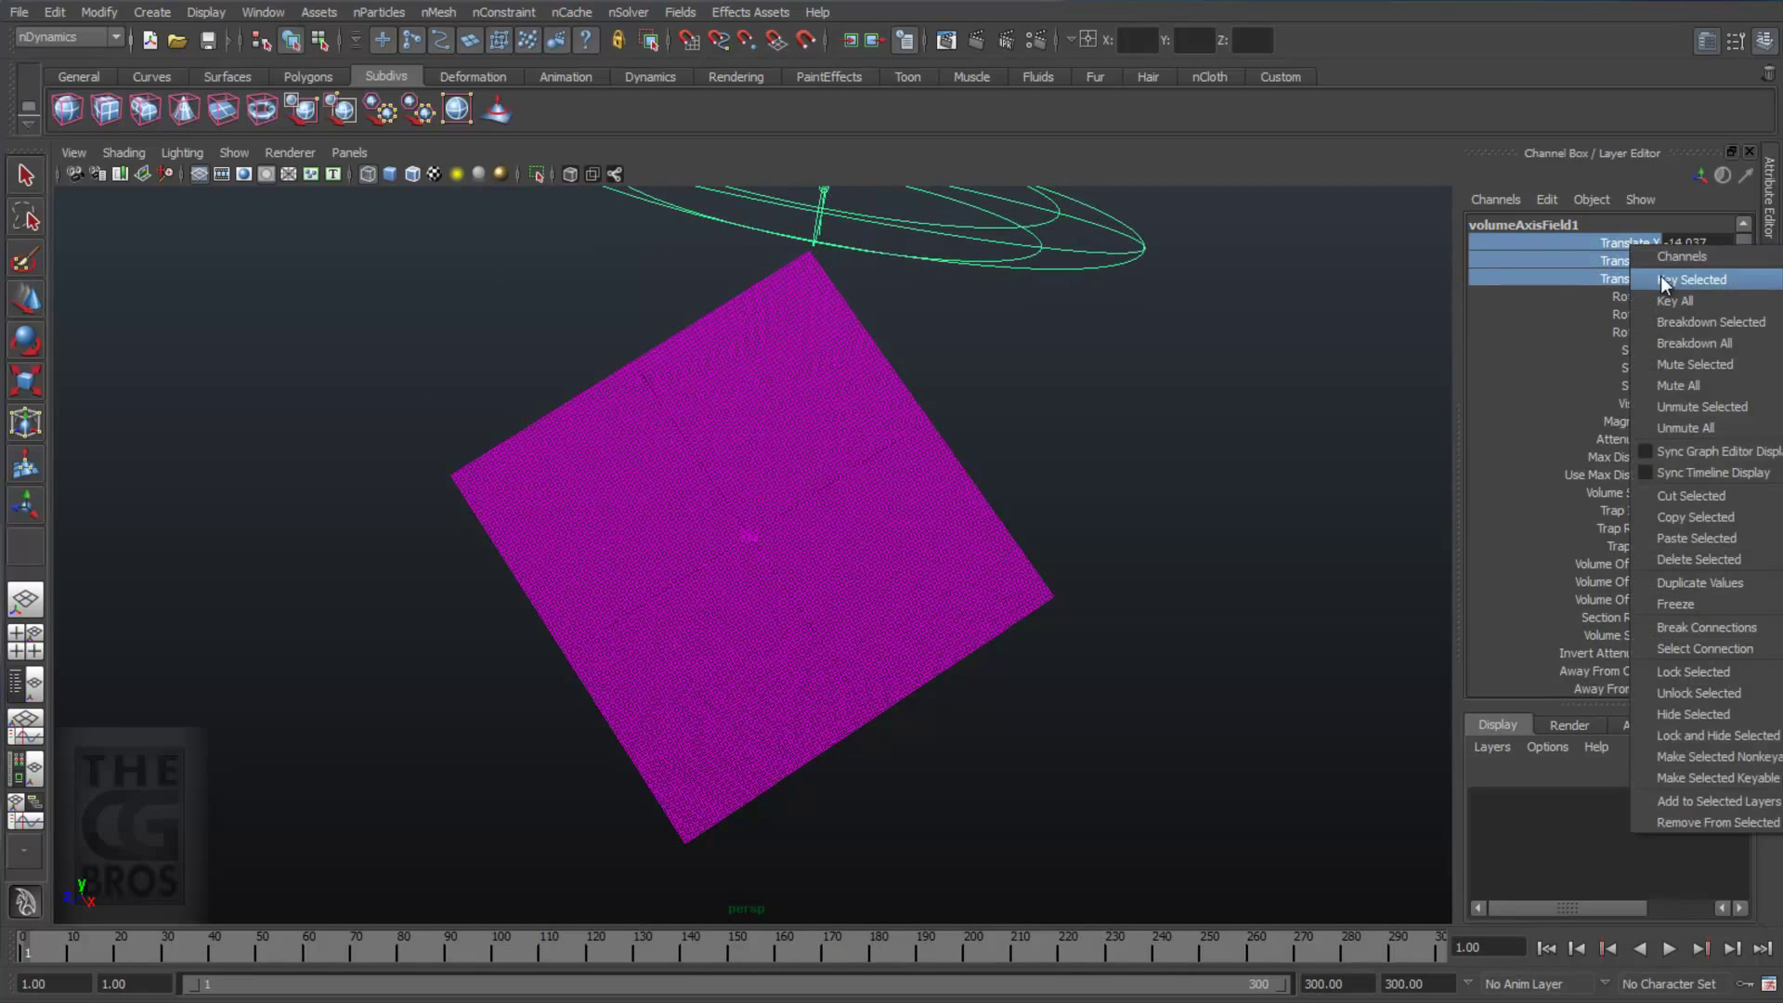
{"action": "left_click", "coordinate": [1660, 278]}
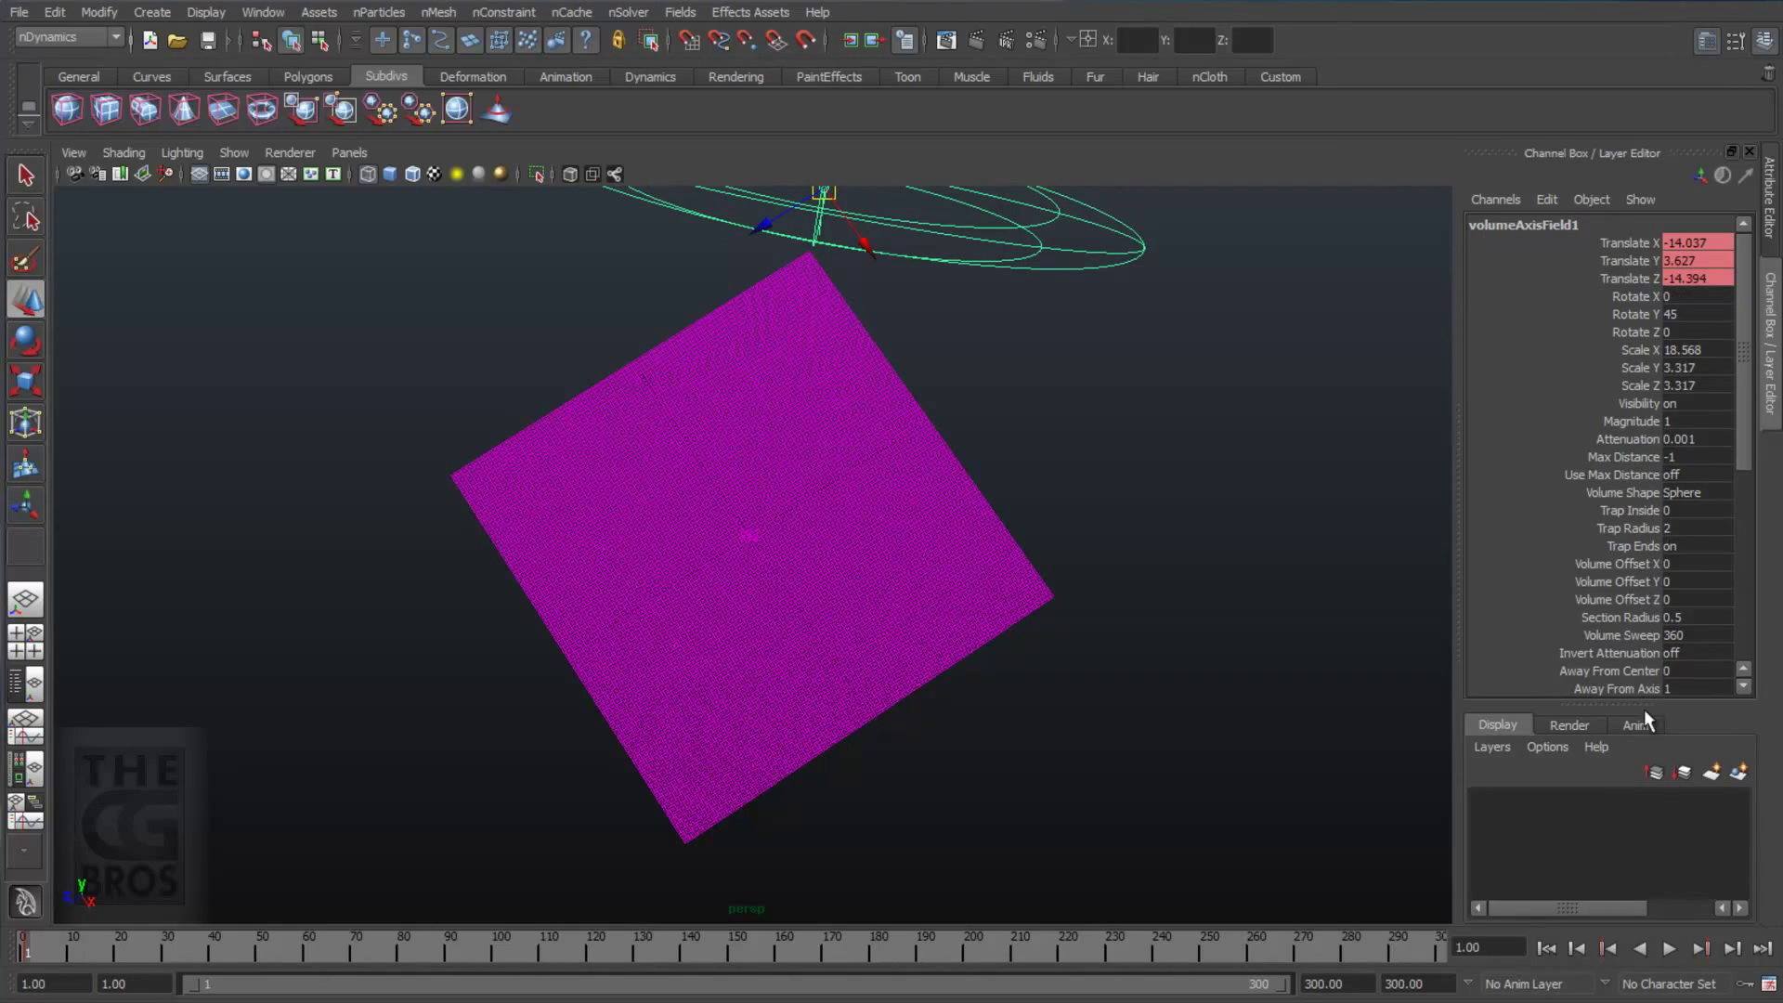
With Auto Key on, move the field below the plane's opposite corner at frame 300.
{"action": "left_click", "coordinate": [1745, 986]}
{"action": "left_click", "coordinate": [1577, 947]}
{"action": "left_click_drag", "start_coordinate": [823, 206], "coordinate": [667, 907]}
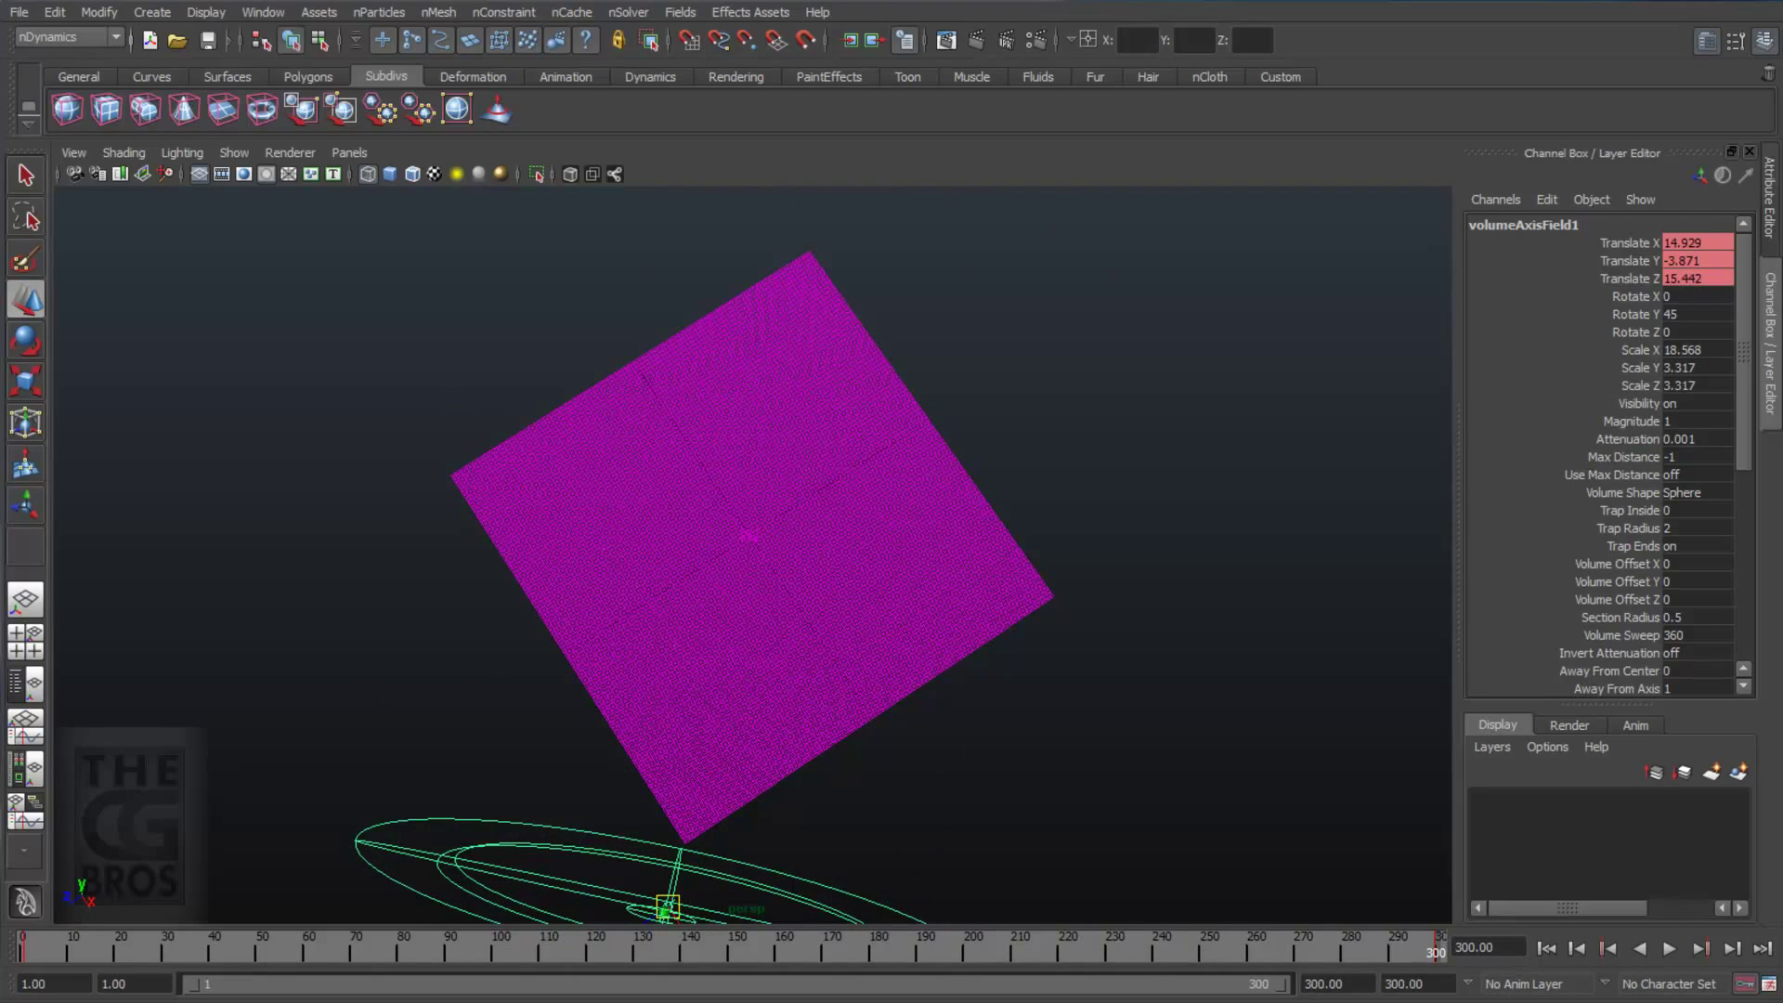
Return to frame 1 and orbit to a close, low-angle view of the plane.
{"action": "key", "text": "alt+shift+v"}
{"action": "left_click_drag", "start_coordinate": [649, 684], "coordinate": [999, 585], "text": "alt"}
{"action": "scroll", "coordinate": [929, 575], "scroll_direction": "up", "scroll_amount": 5}
{"action": "middle_click_drag", "start_coordinate": [929, 576], "coordinate": [889, 592], "text": "alt"}
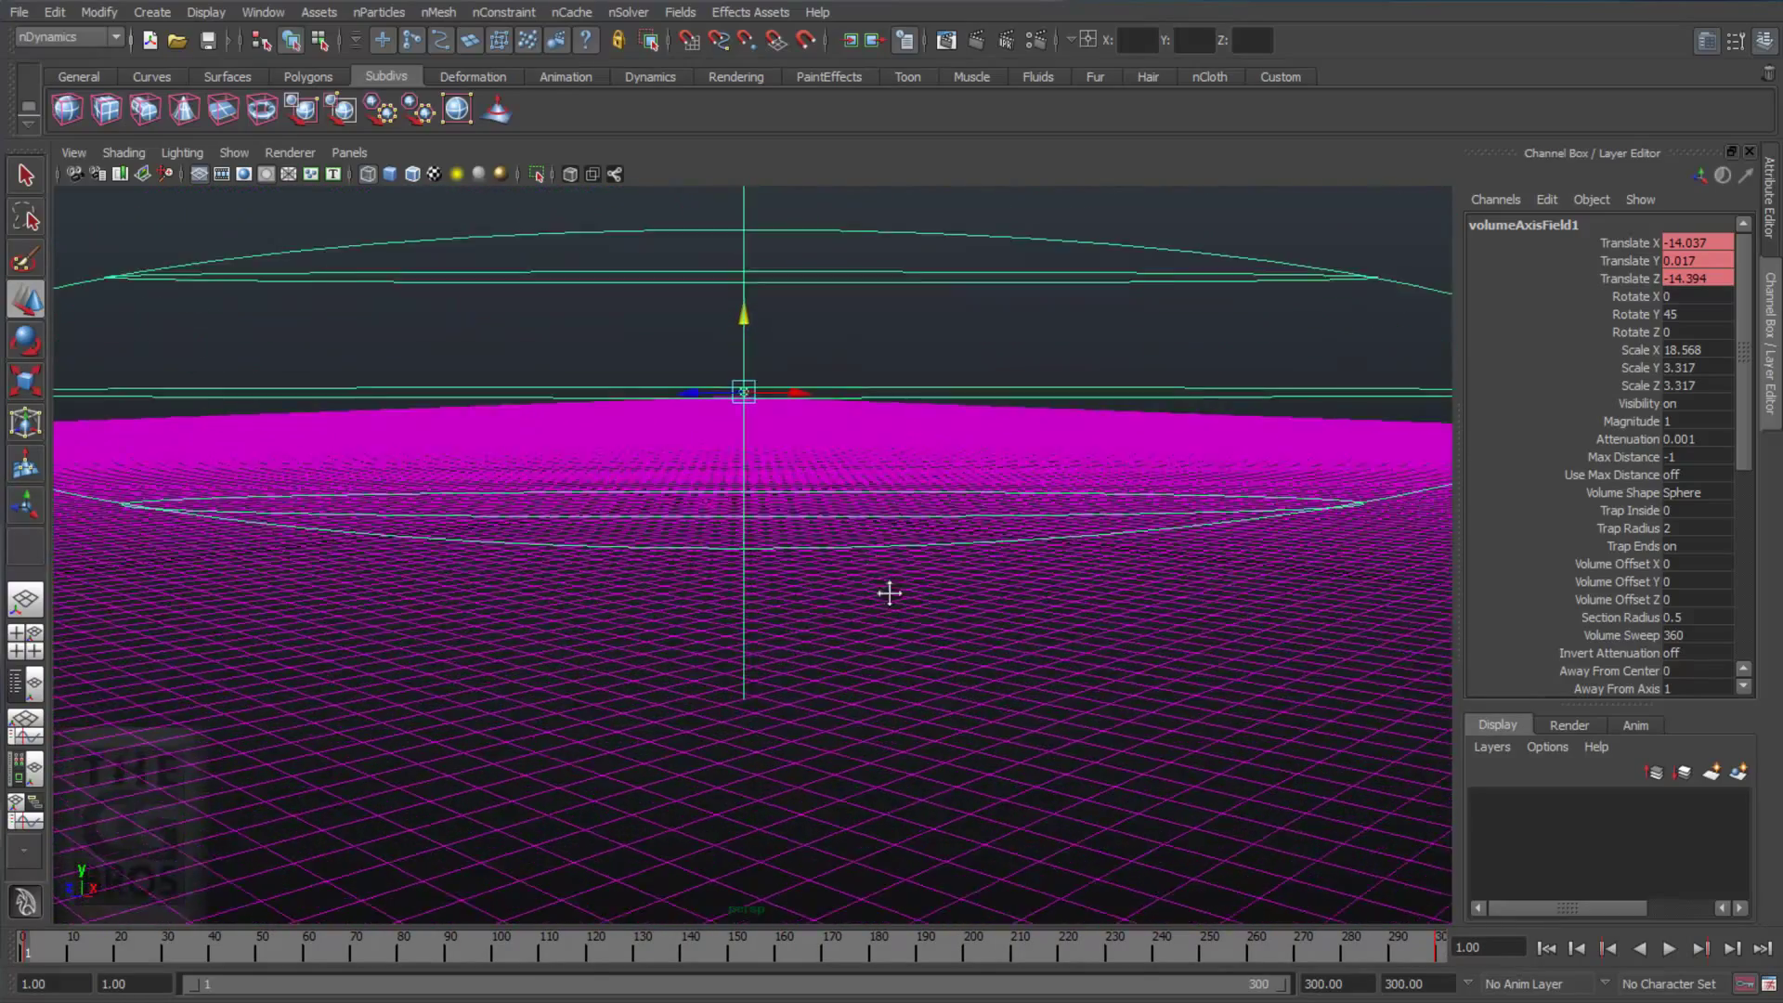
{"action": "scroll", "coordinate": [856, 649], "scroll_direction": "down", "scroll_amount": 6}
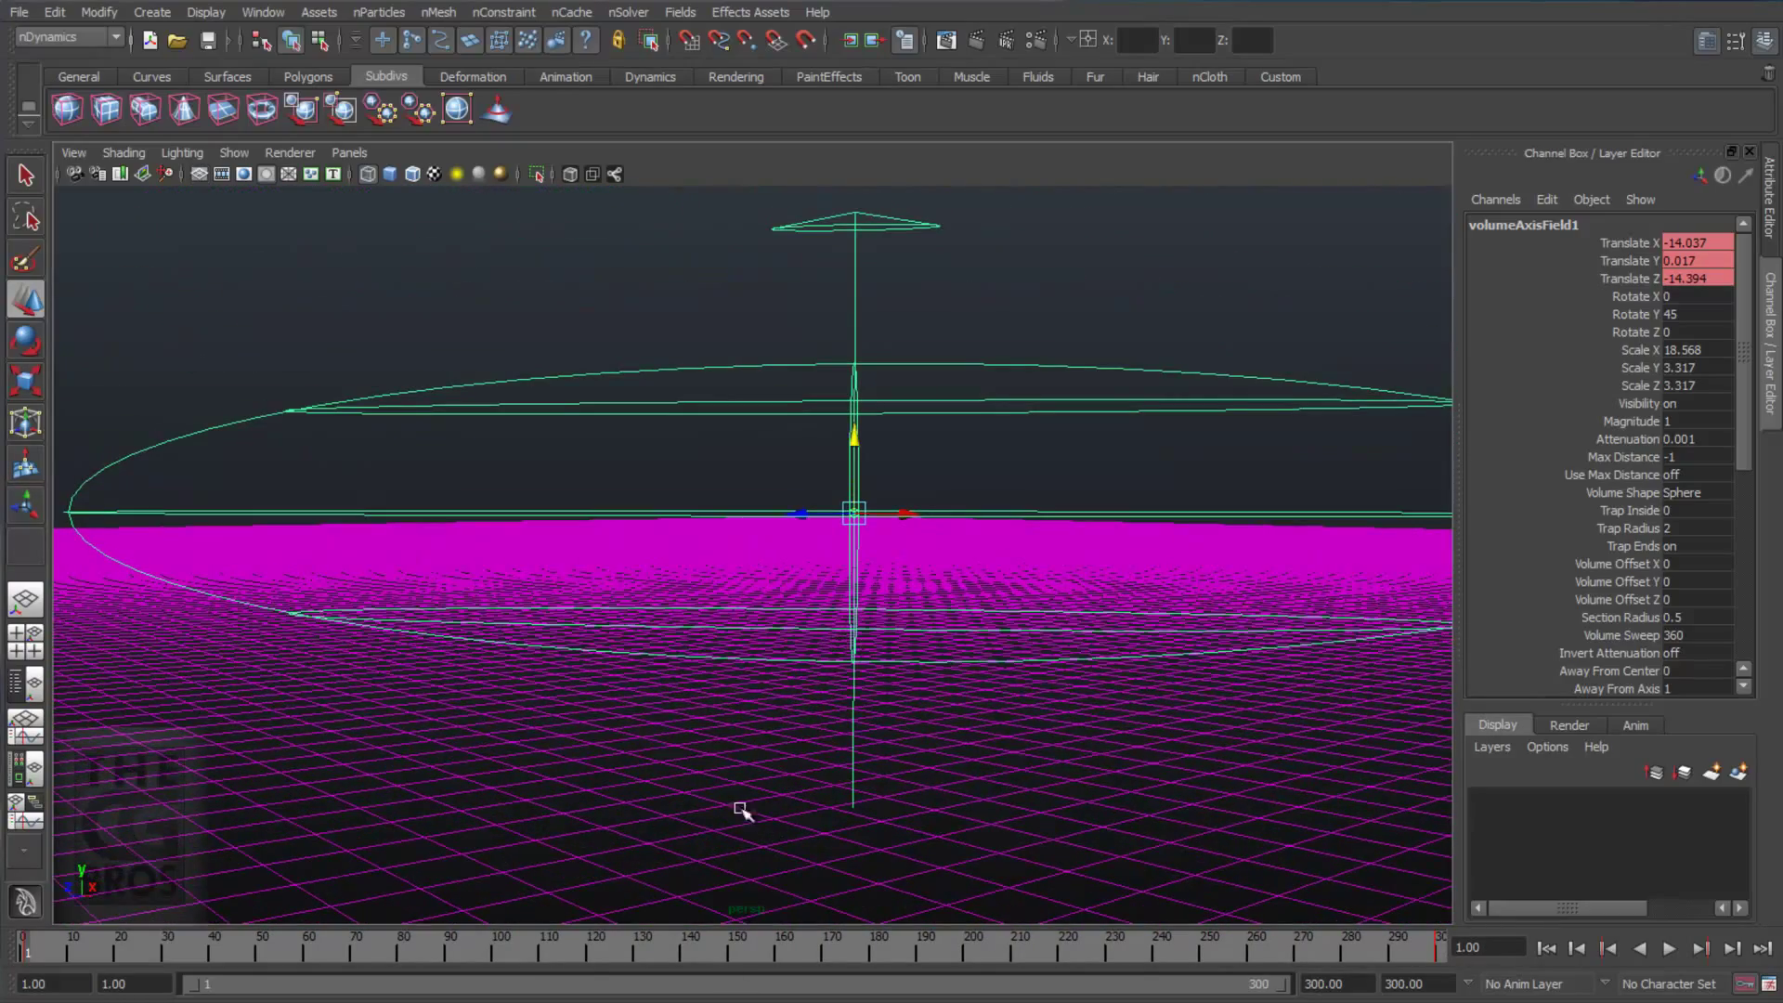
{"action": "mouse_move", "coordinate": [752, 664]}
{"action": "left_mouse_down", "text": "alt"}
{"action": "mouse_move", "coordinate": [656, 649]}
{"action": "mouse_move", "coordinate": [678, 576]}
{"action": "left_mouse_up", "text": "alt"}
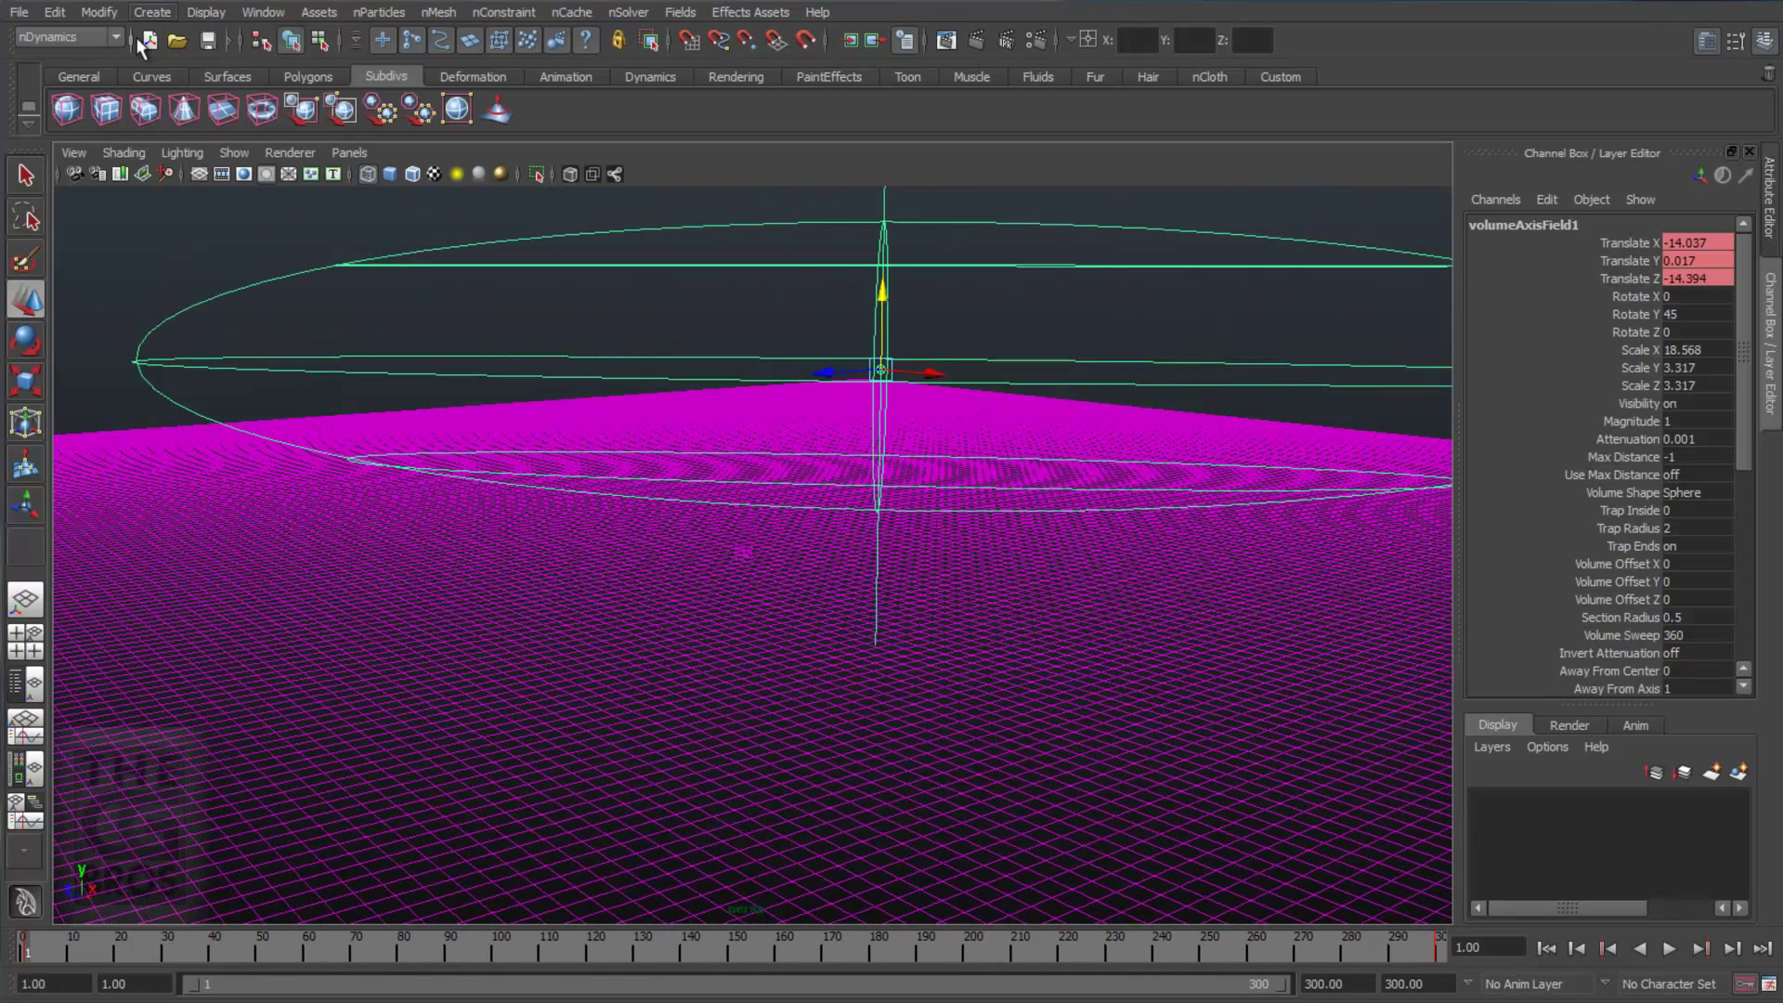
Smooth-shade all objects and render a playblast of the field's motion.
{"action": "left_click", "coordinate": [124, 154]}
{"action": "left_click", "coordinate": [139, 198]}
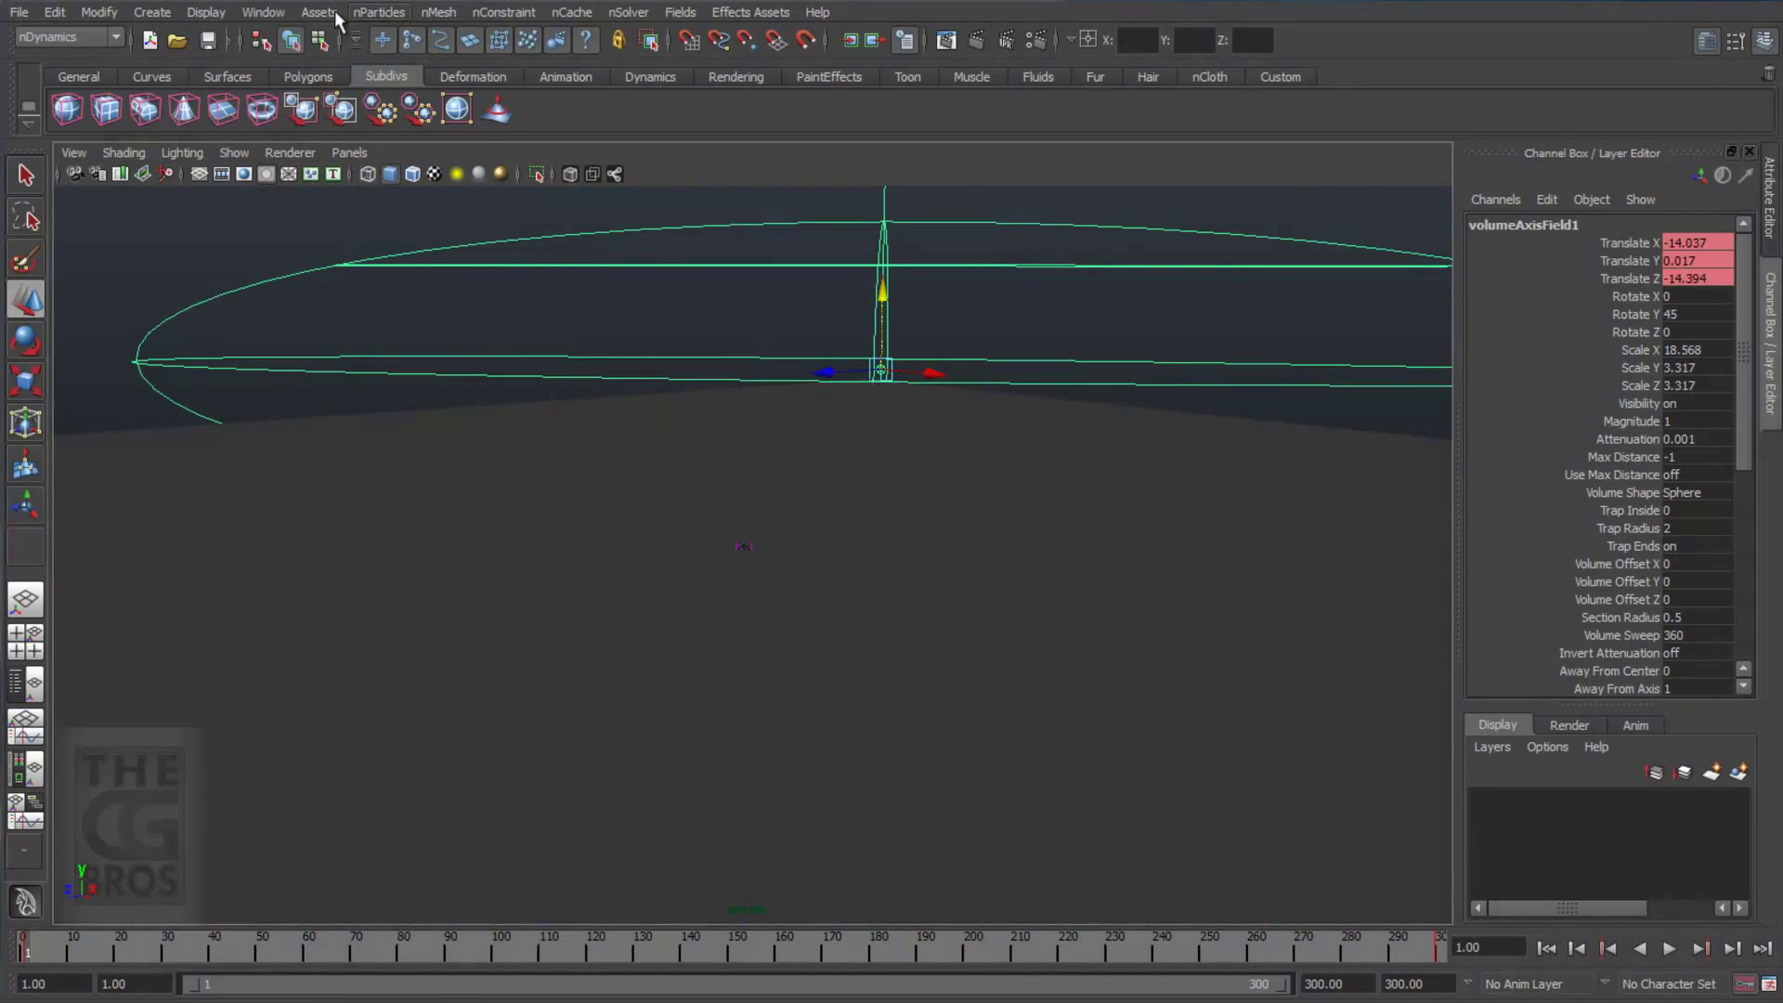
{"action": "left_click", "coordinate": [262, 12]}
{"action": "left_click", "coordinate": [287, 308]}
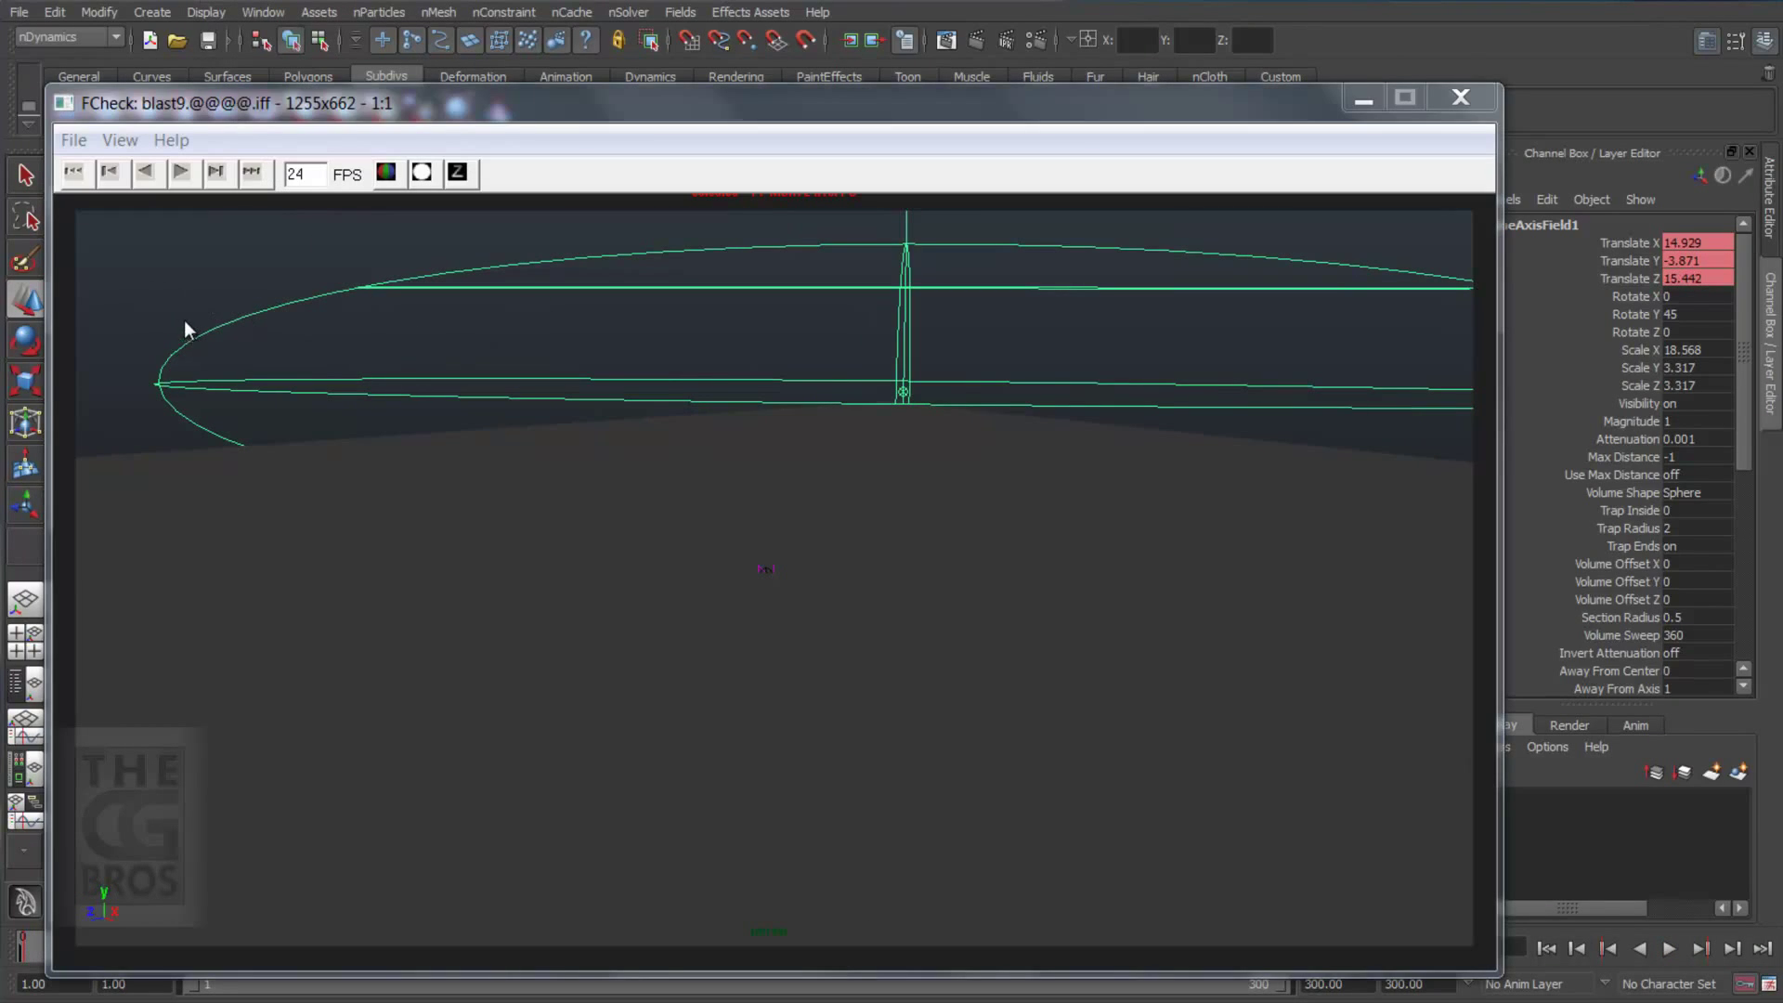
Play the blast9 playblast of the cloth tiles scattering, then close FCheck.
{"action": "left_click", "coordinate": [182, 172]}
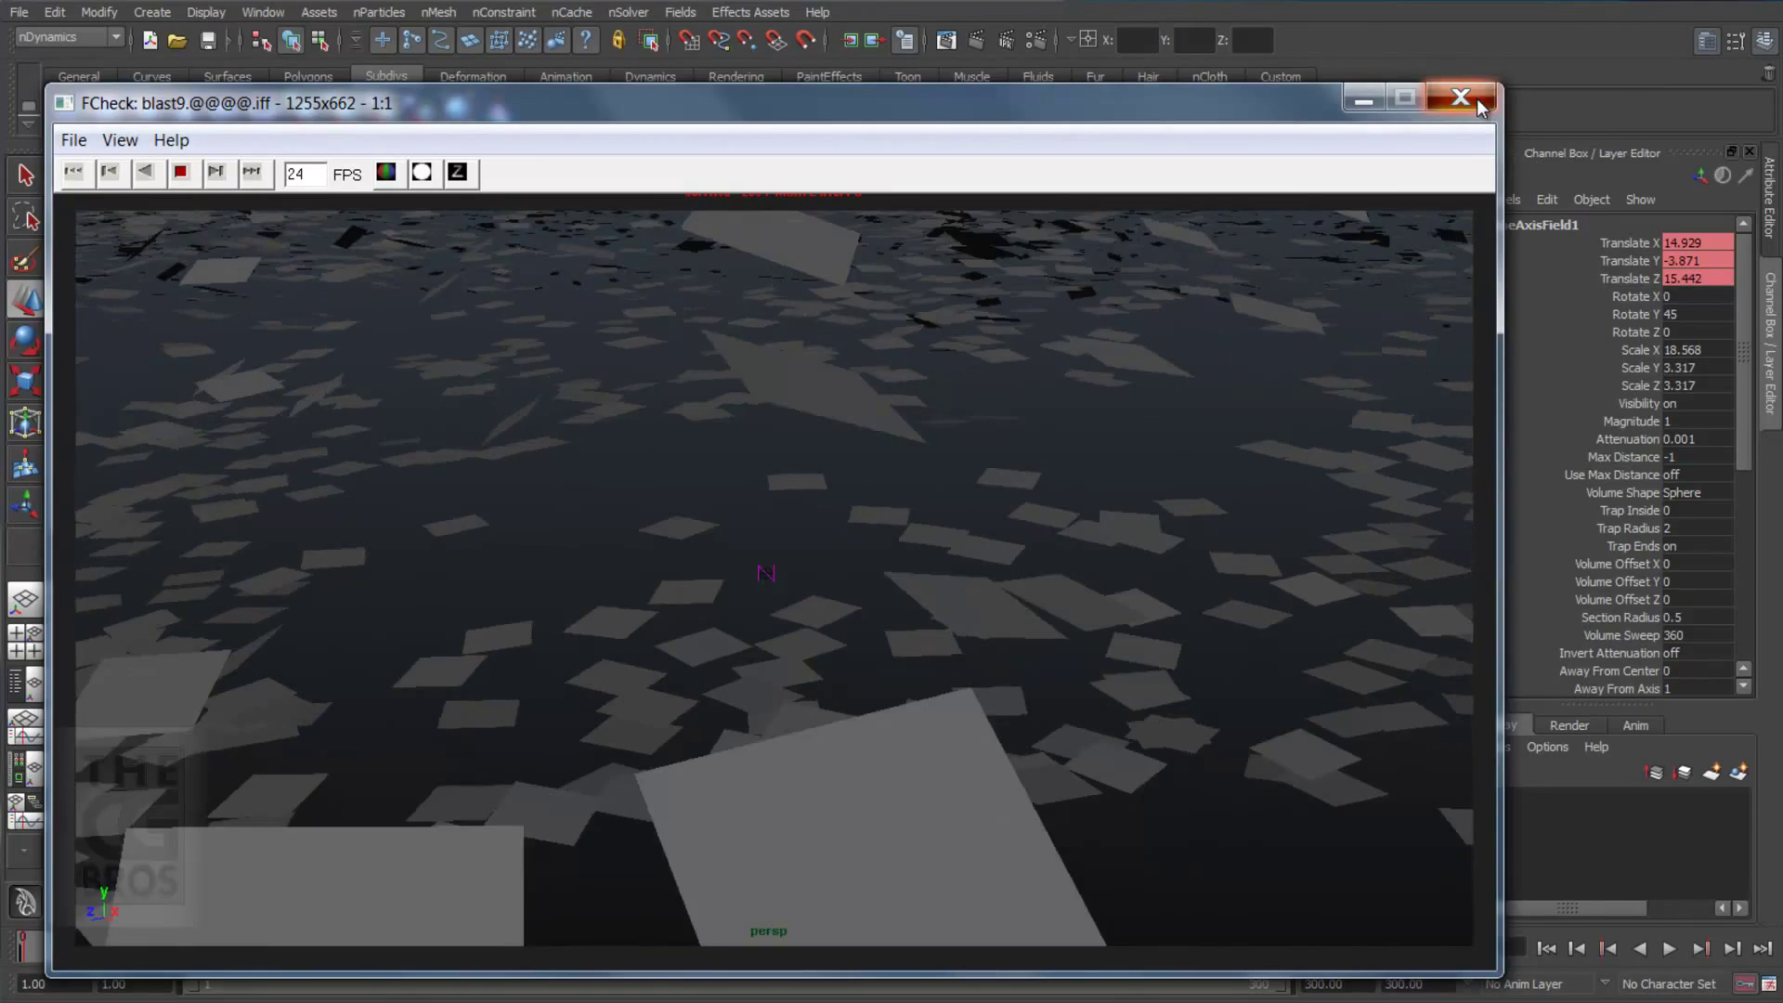
{"action": "left_click", "coordinate": [1477, 110]}
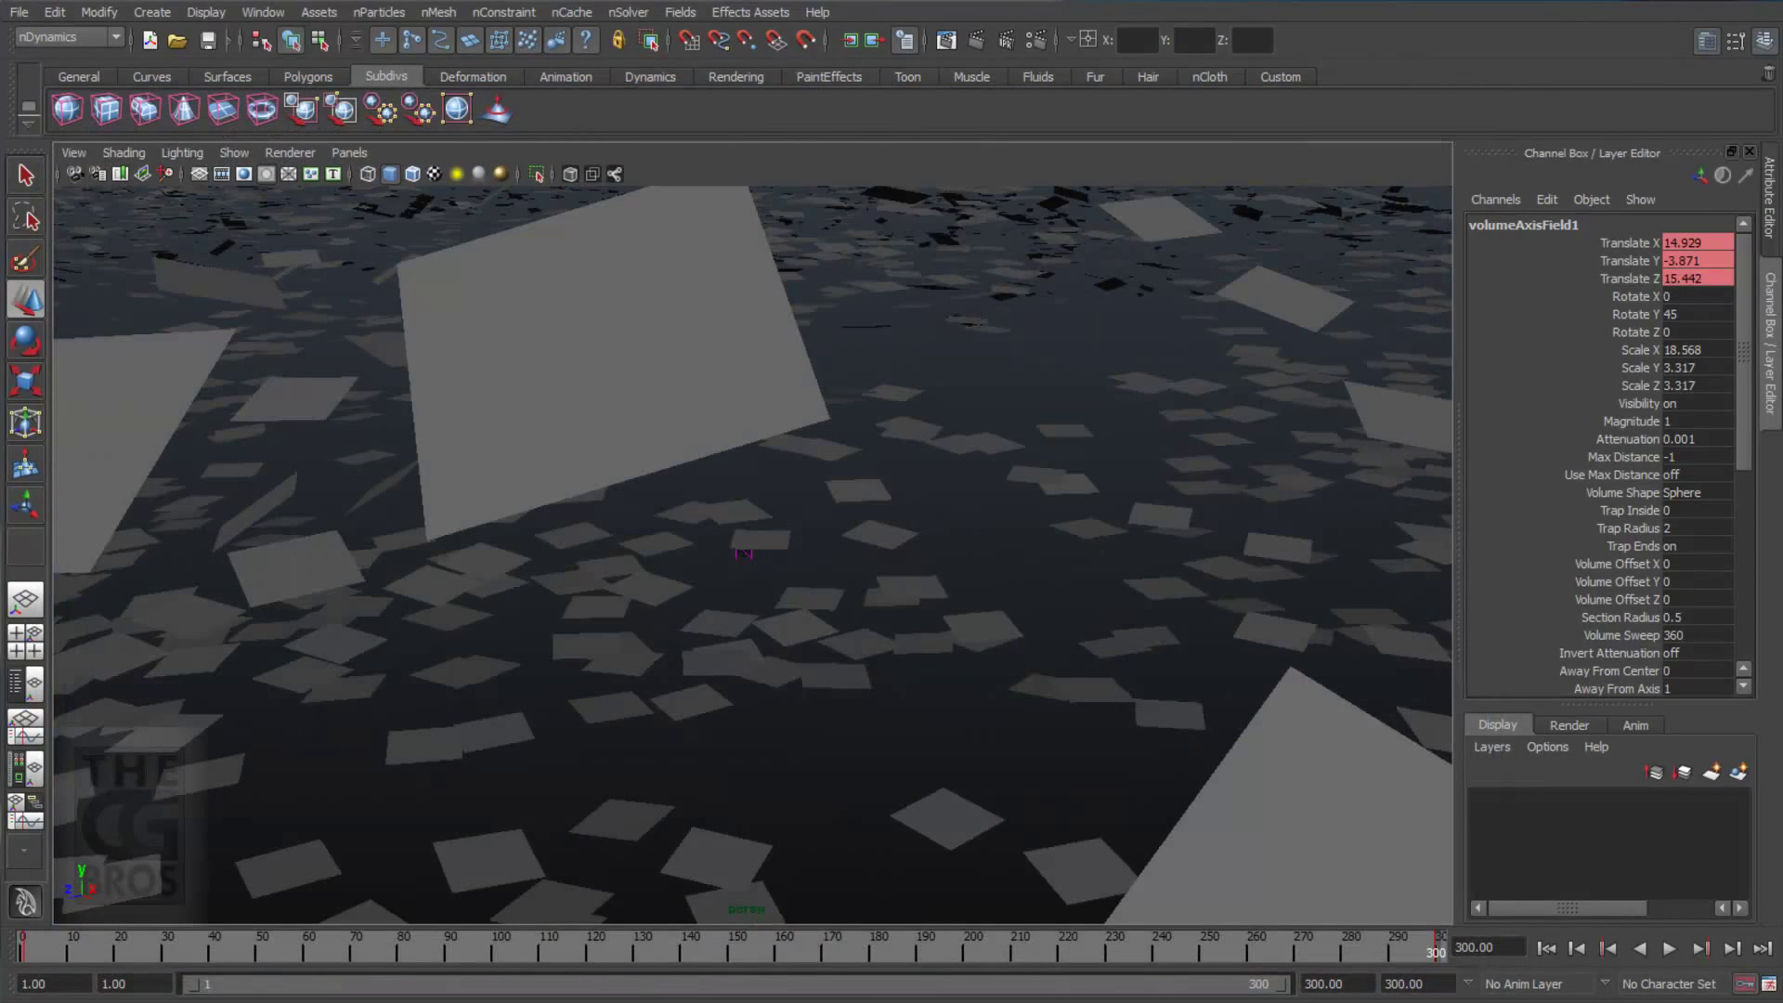
Rewind to frame 1 and show volumeAxisField1's Volume Speed Attributes in the Attribute Editor.
{"action": "left_click", "coordinate": [1546, 948]}
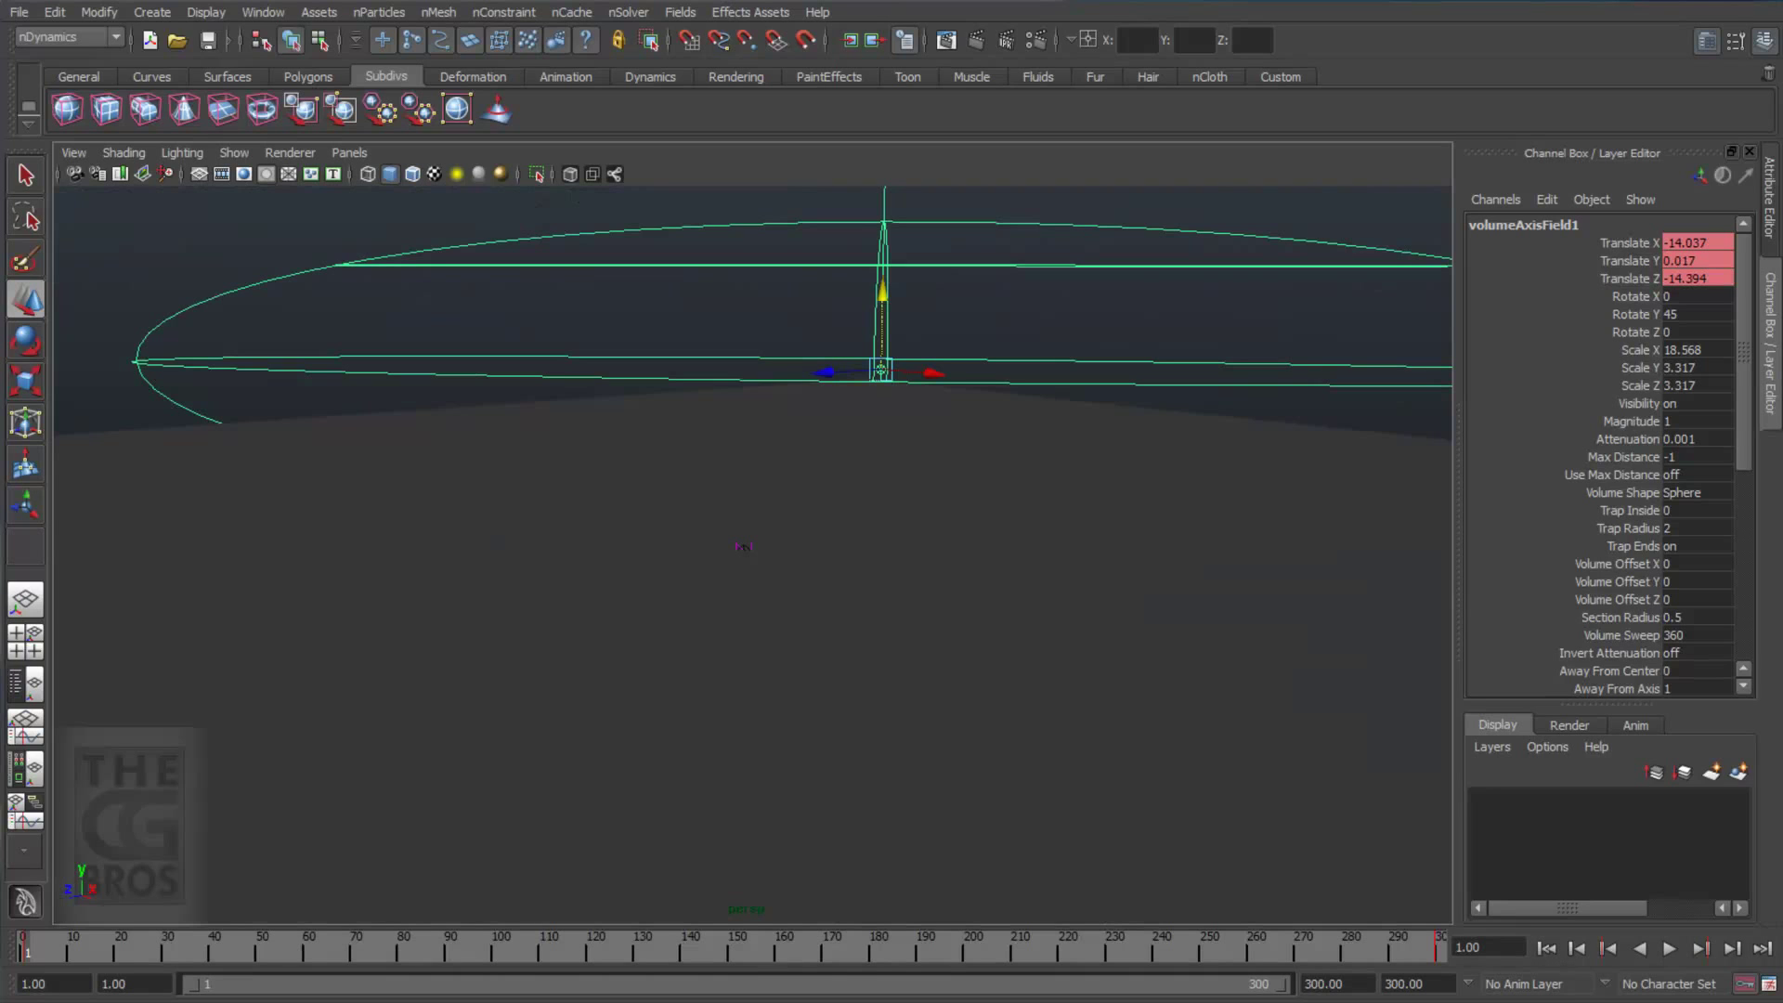
{"action": "key", "text": "q"}
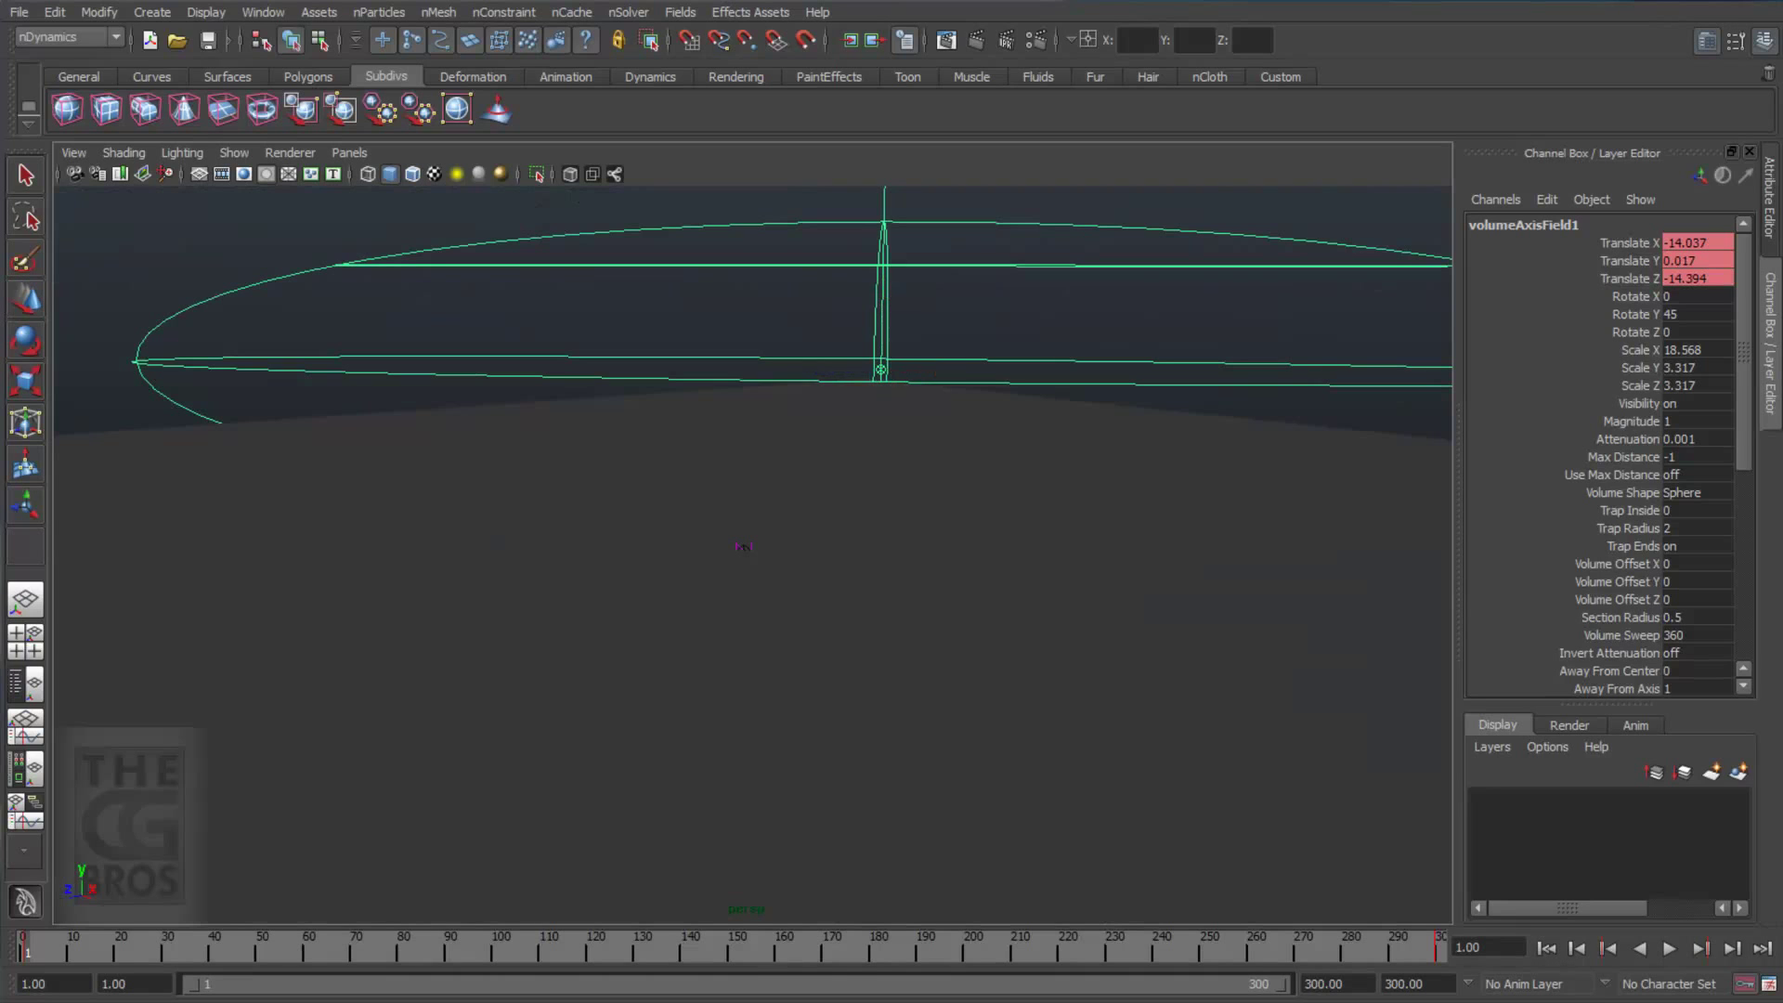
{"action": "left_click", "coordinate": [1770, 221]}
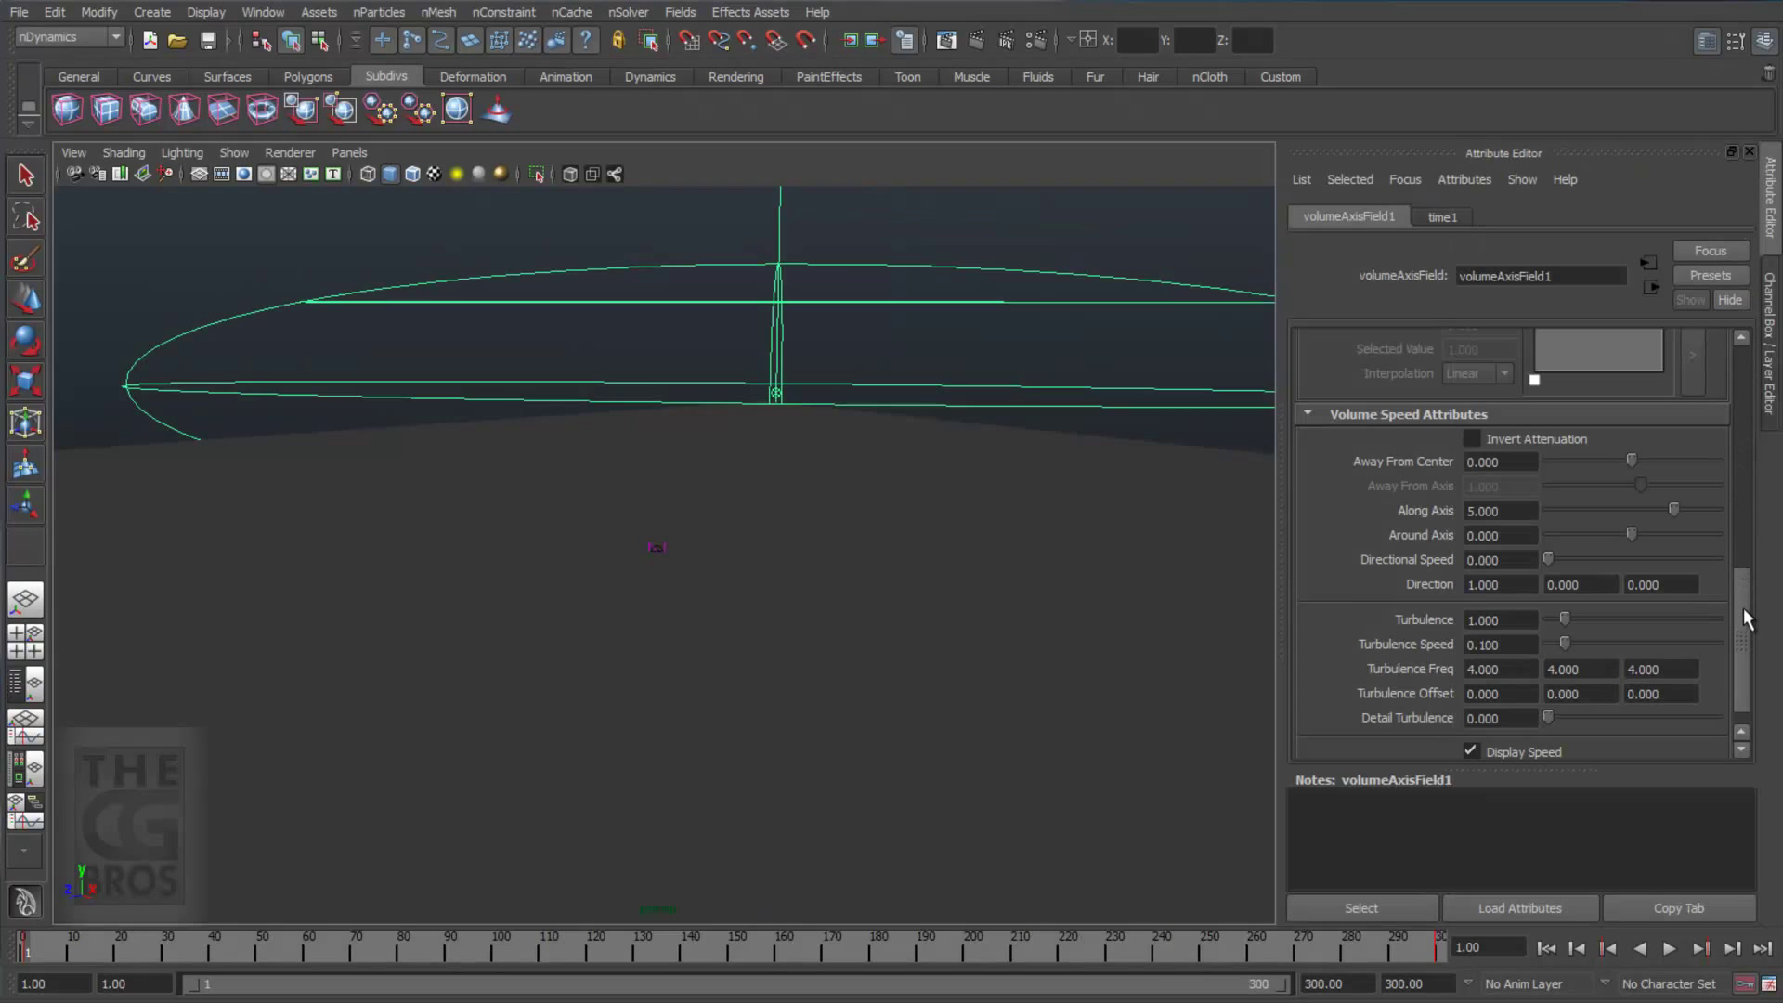
{"action": "left_click_drag", "start_coordinate": [1743, 608], "coordinate": [1737, 640]}
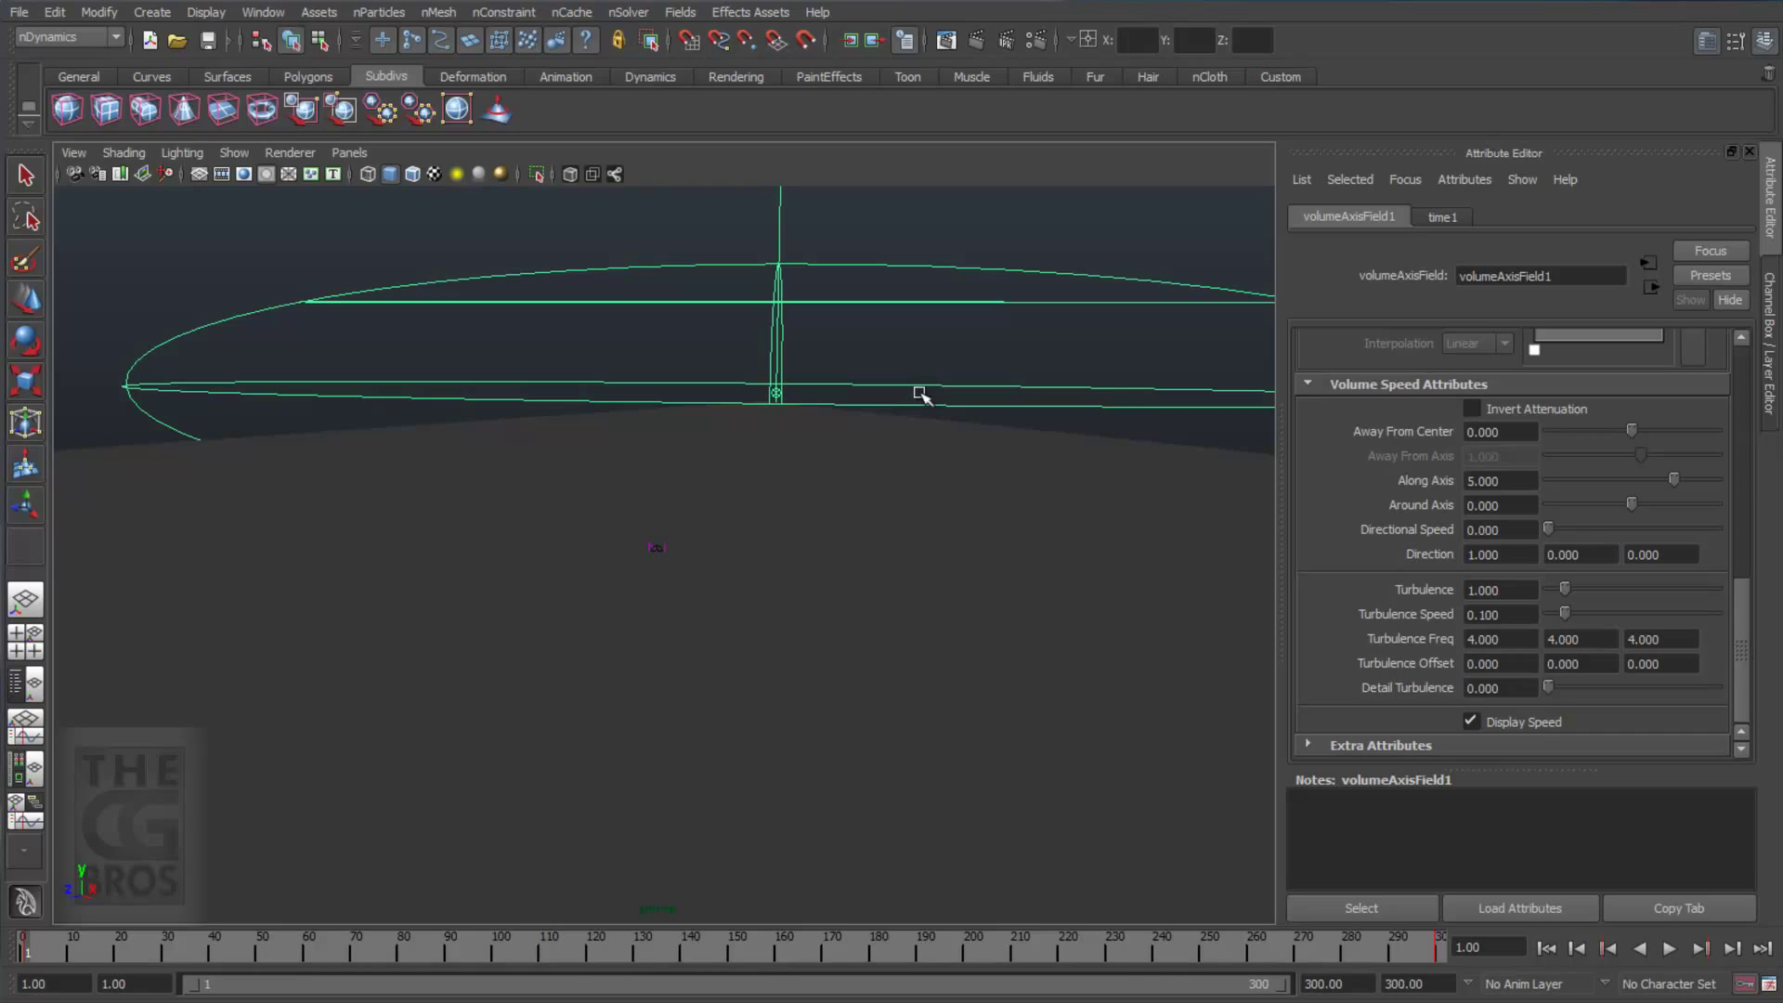
Start a new expression named ValFReqOffset on volumeAxisField1.turbulenceOffsetX.
{"action": "right_click", "coordinate": [1495, 669]}
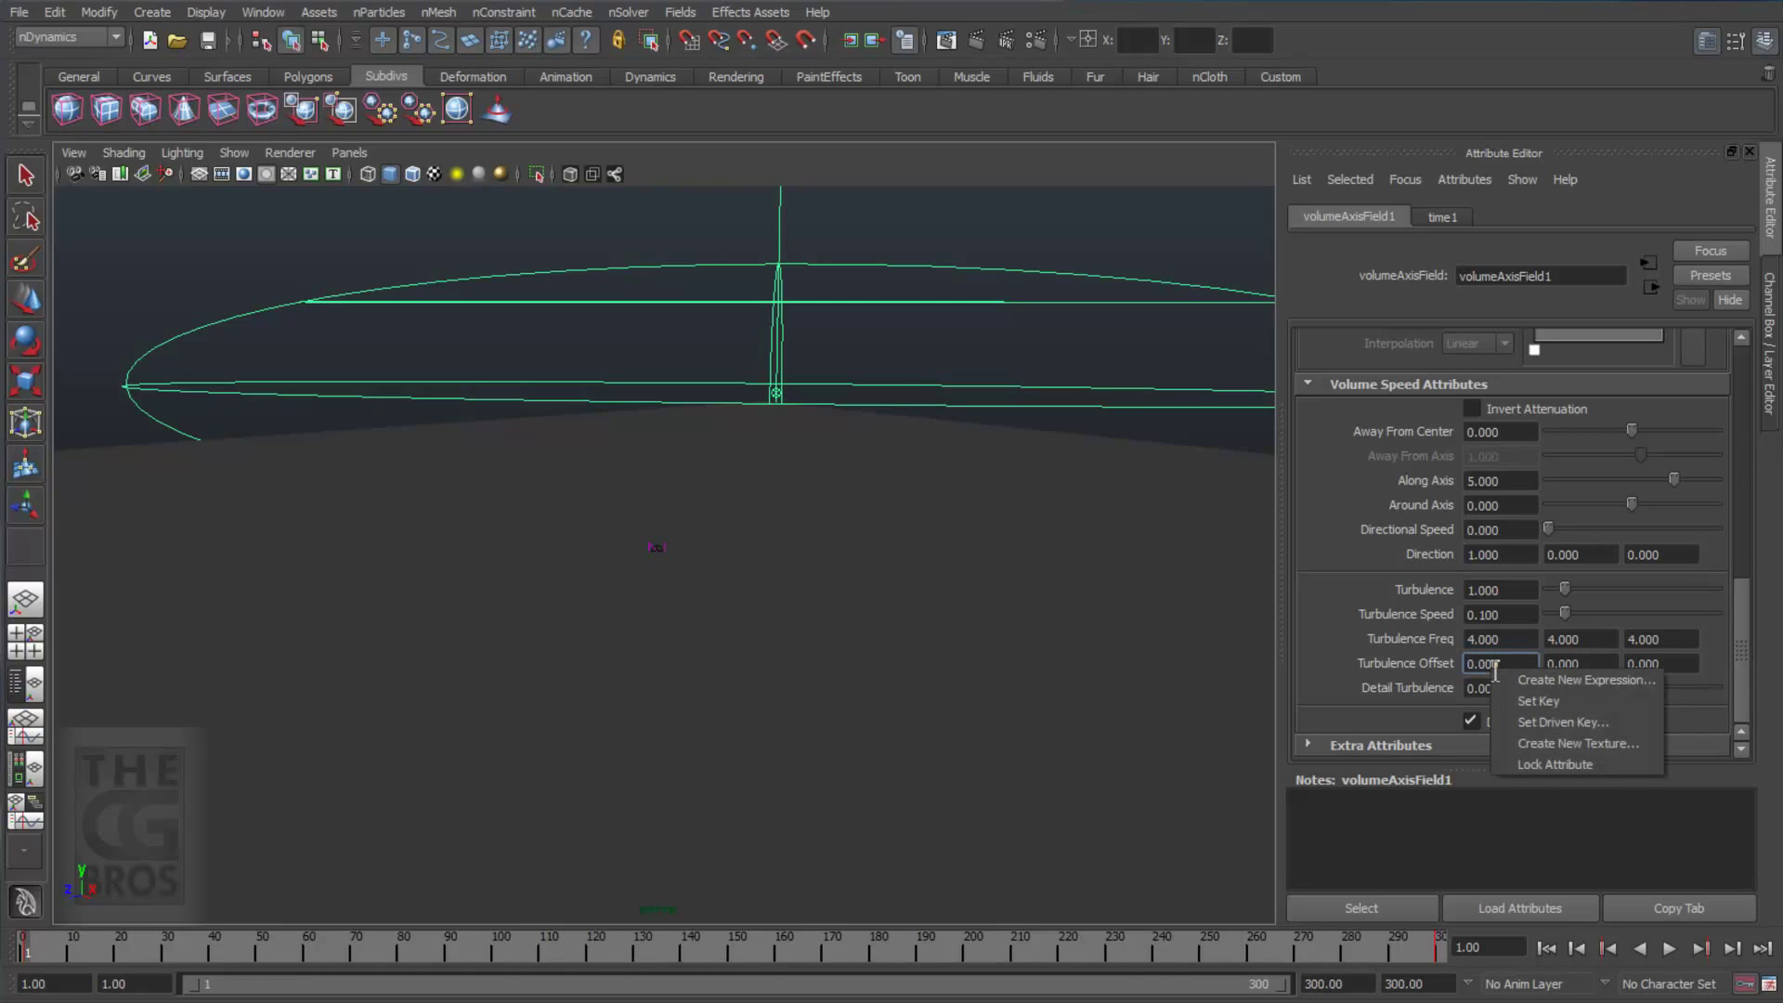
{"action": "left_click", "coordinate": [1547, 678]}
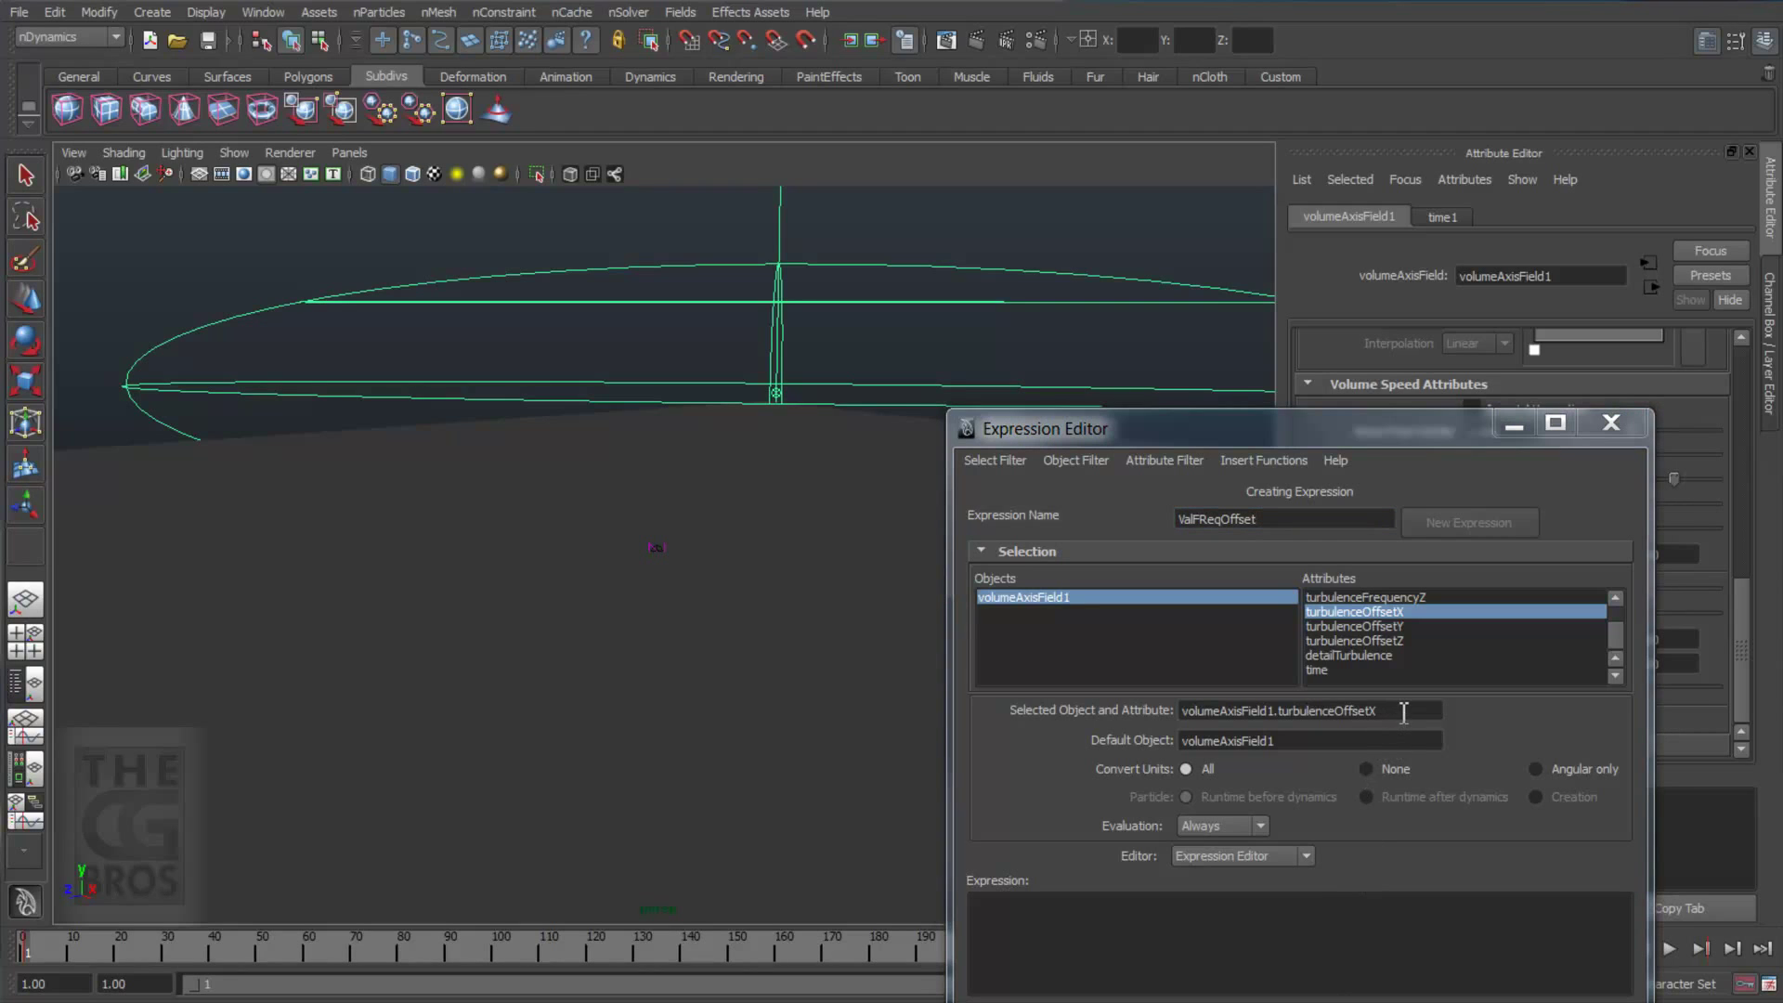
Write the turbulenceOffsetX = turbulenceOffsetY = turbulenceOffsetZ = chain in the expression box.
{"action": "left_click_drag", "start_coordinate": [1404, 711], "coordinate": [1160, 715]}
{"action": "key", "text": "ctrl+c"}
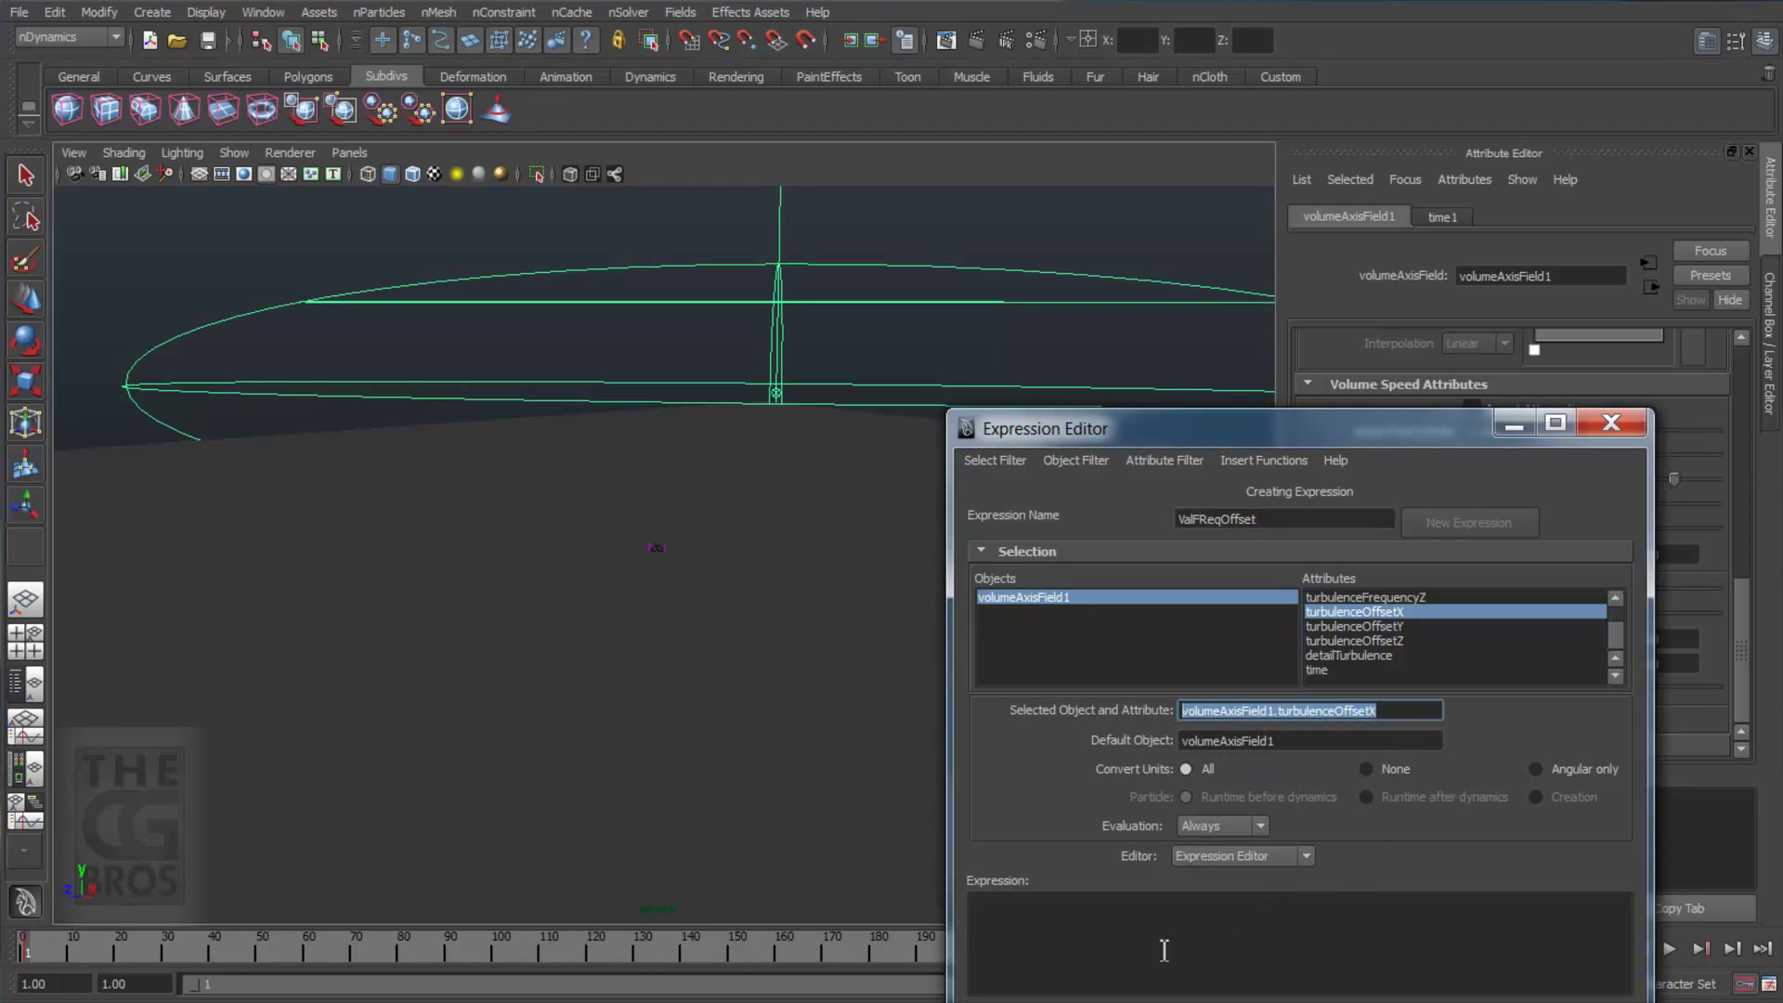
{"action": "left_click", "coordinate": [1113, 917]}
{"action": "key", "text": "ctrl+v"}
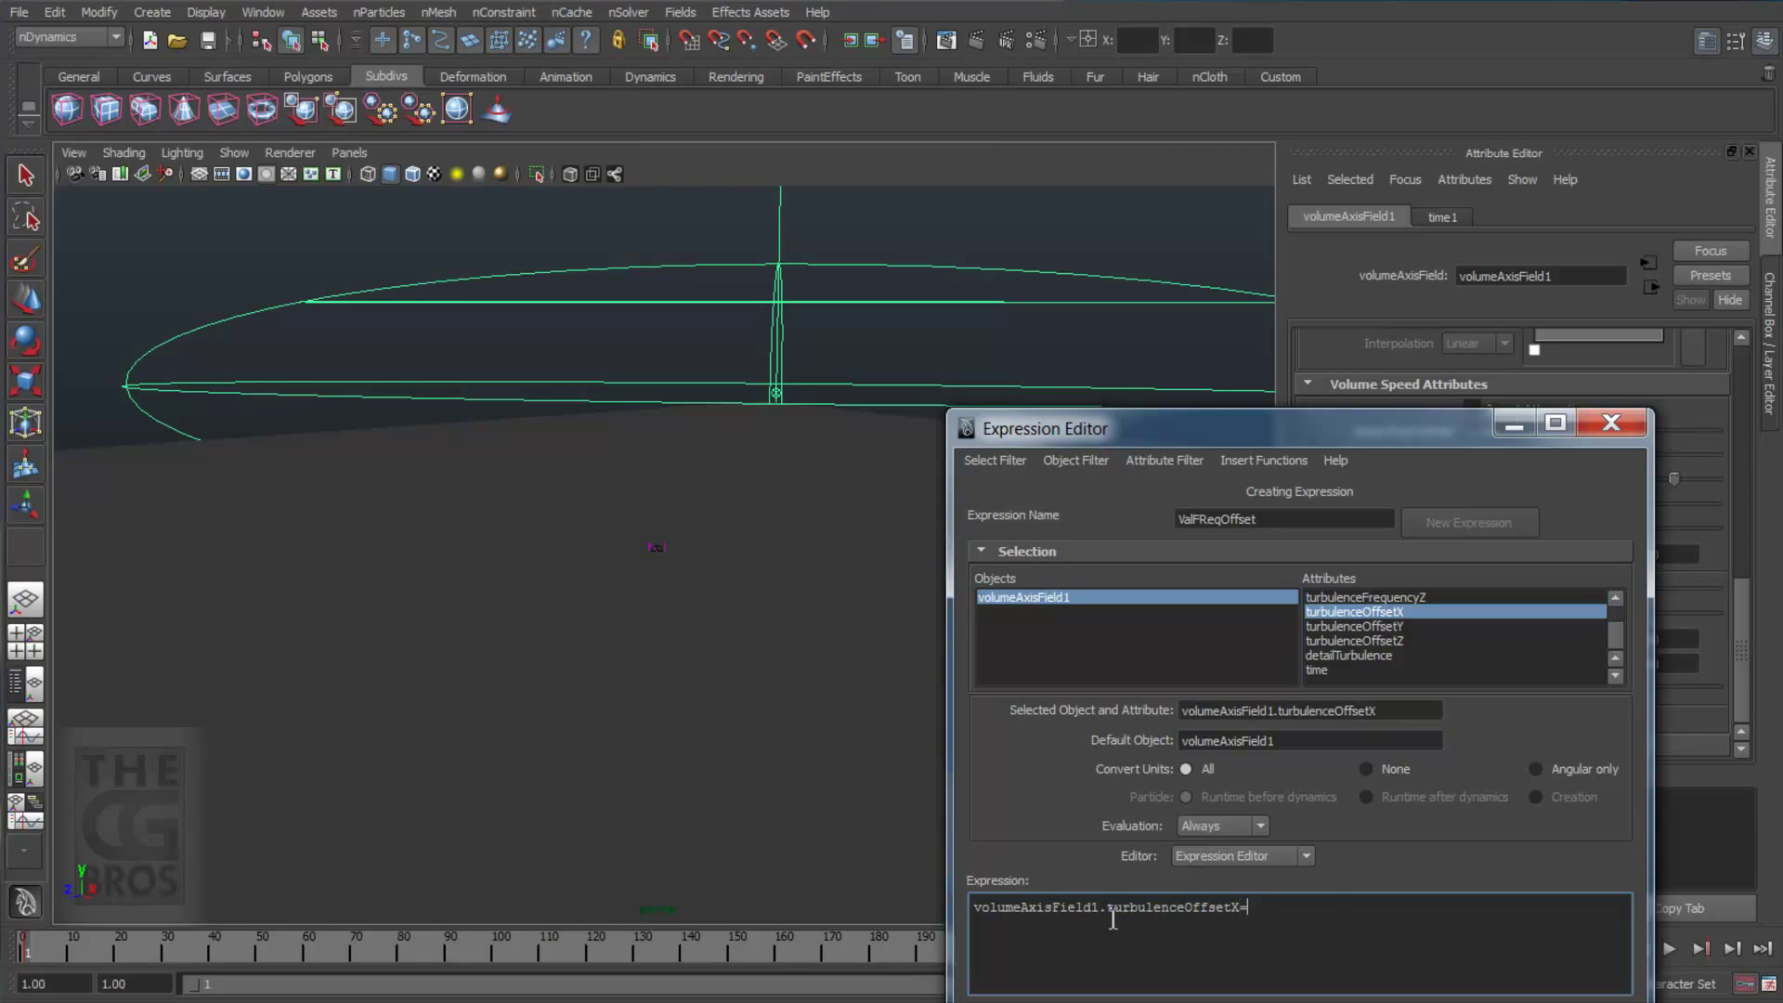
{"action": "type", "text": "="}
{"action": "key", "text": "ctrl+v"}
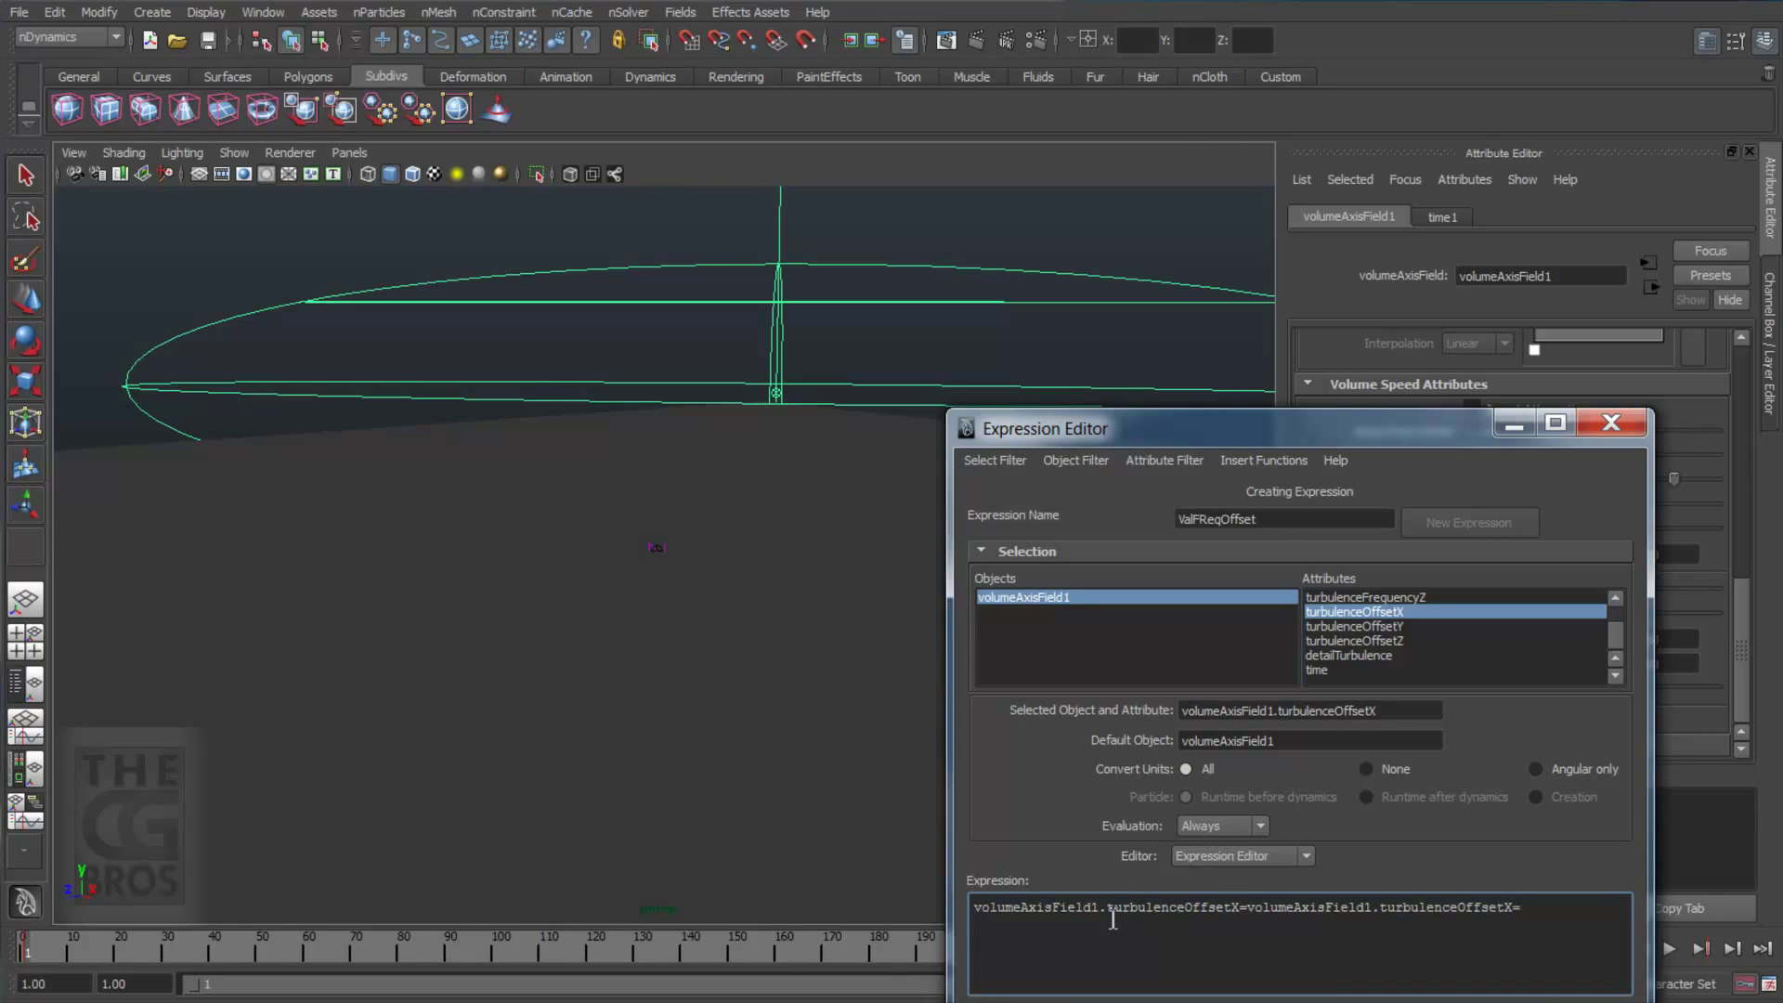
{"action": "type", "text": "="}
{"action": "key", "text": "ctrl+v"}
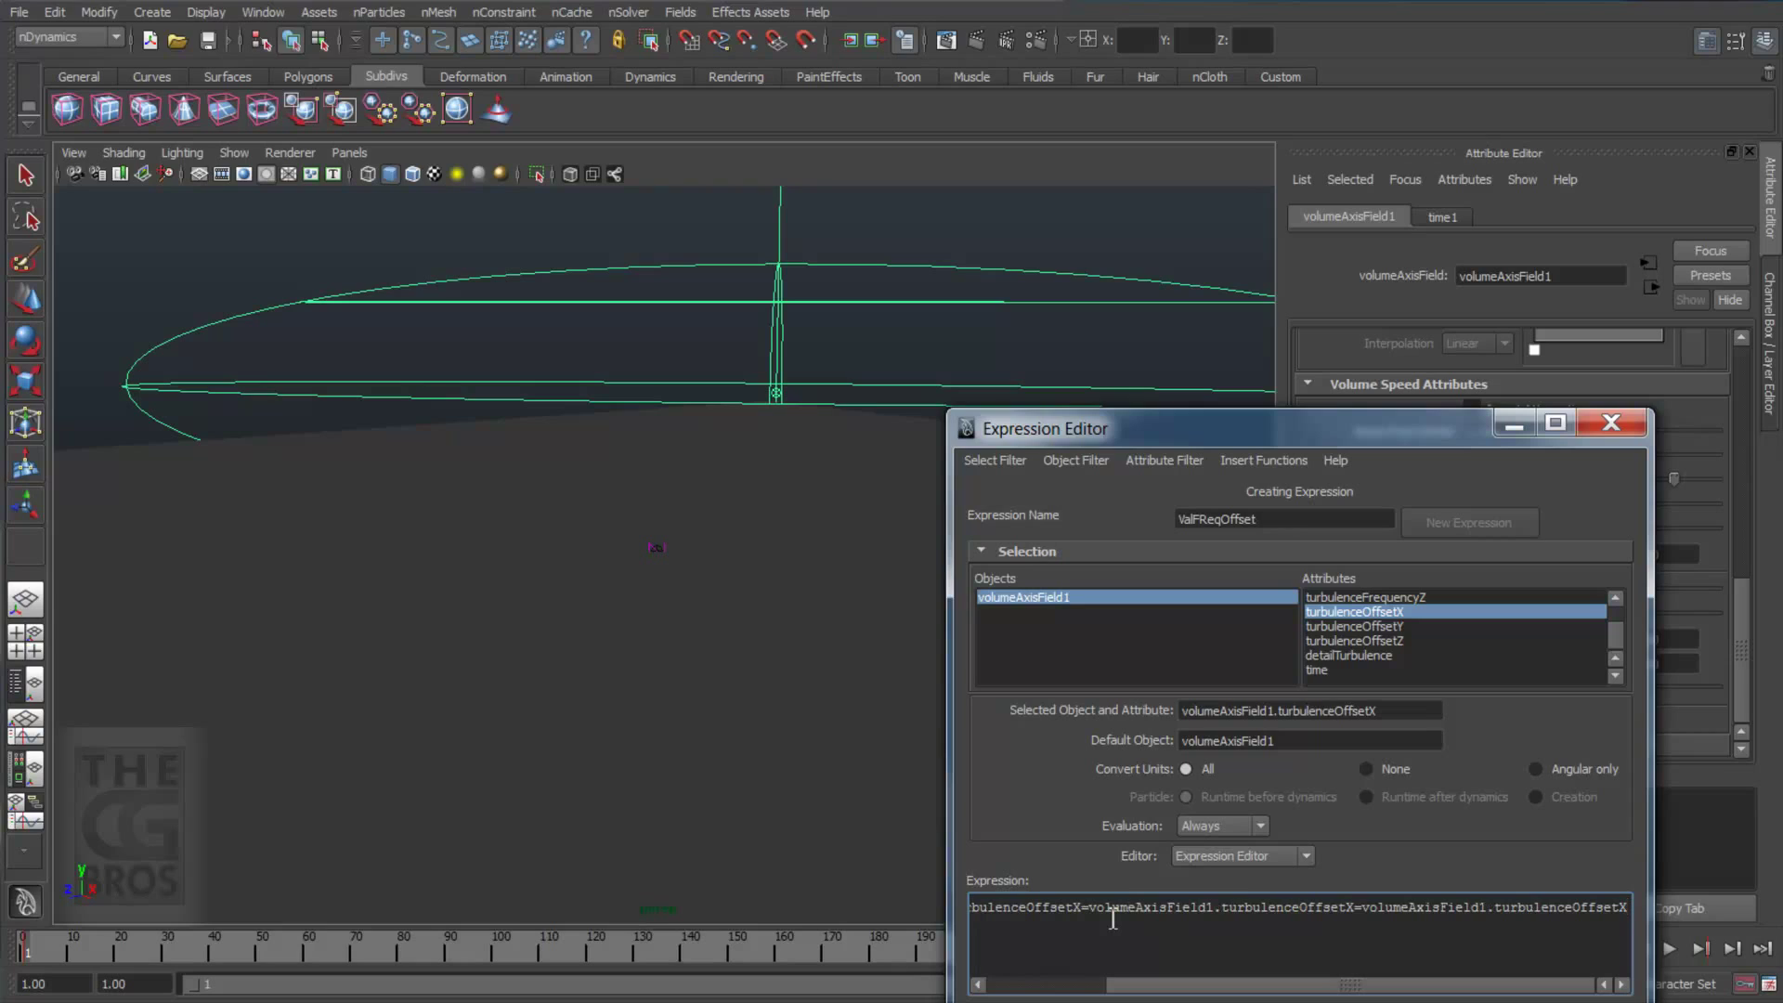
{"action": "type", "text": "="}
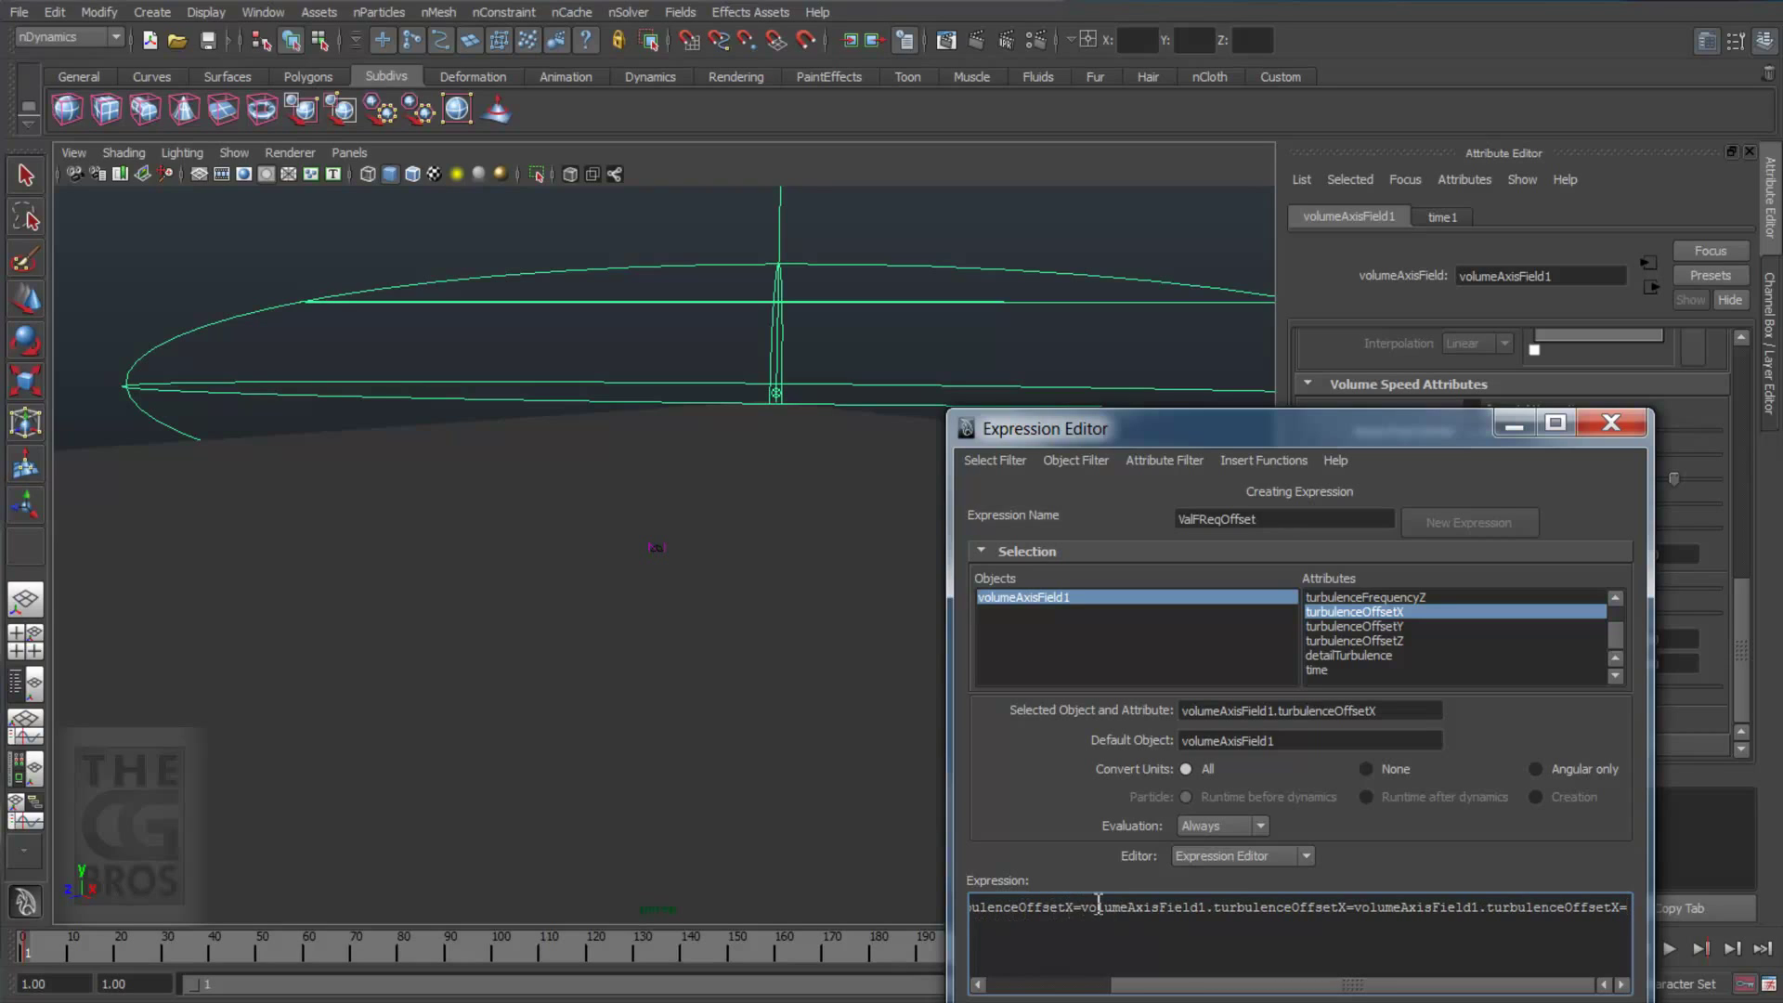
{"action": "left_click", "coordinate": [1350, 906]}
{"action": "key", "text": "BackSpace"}
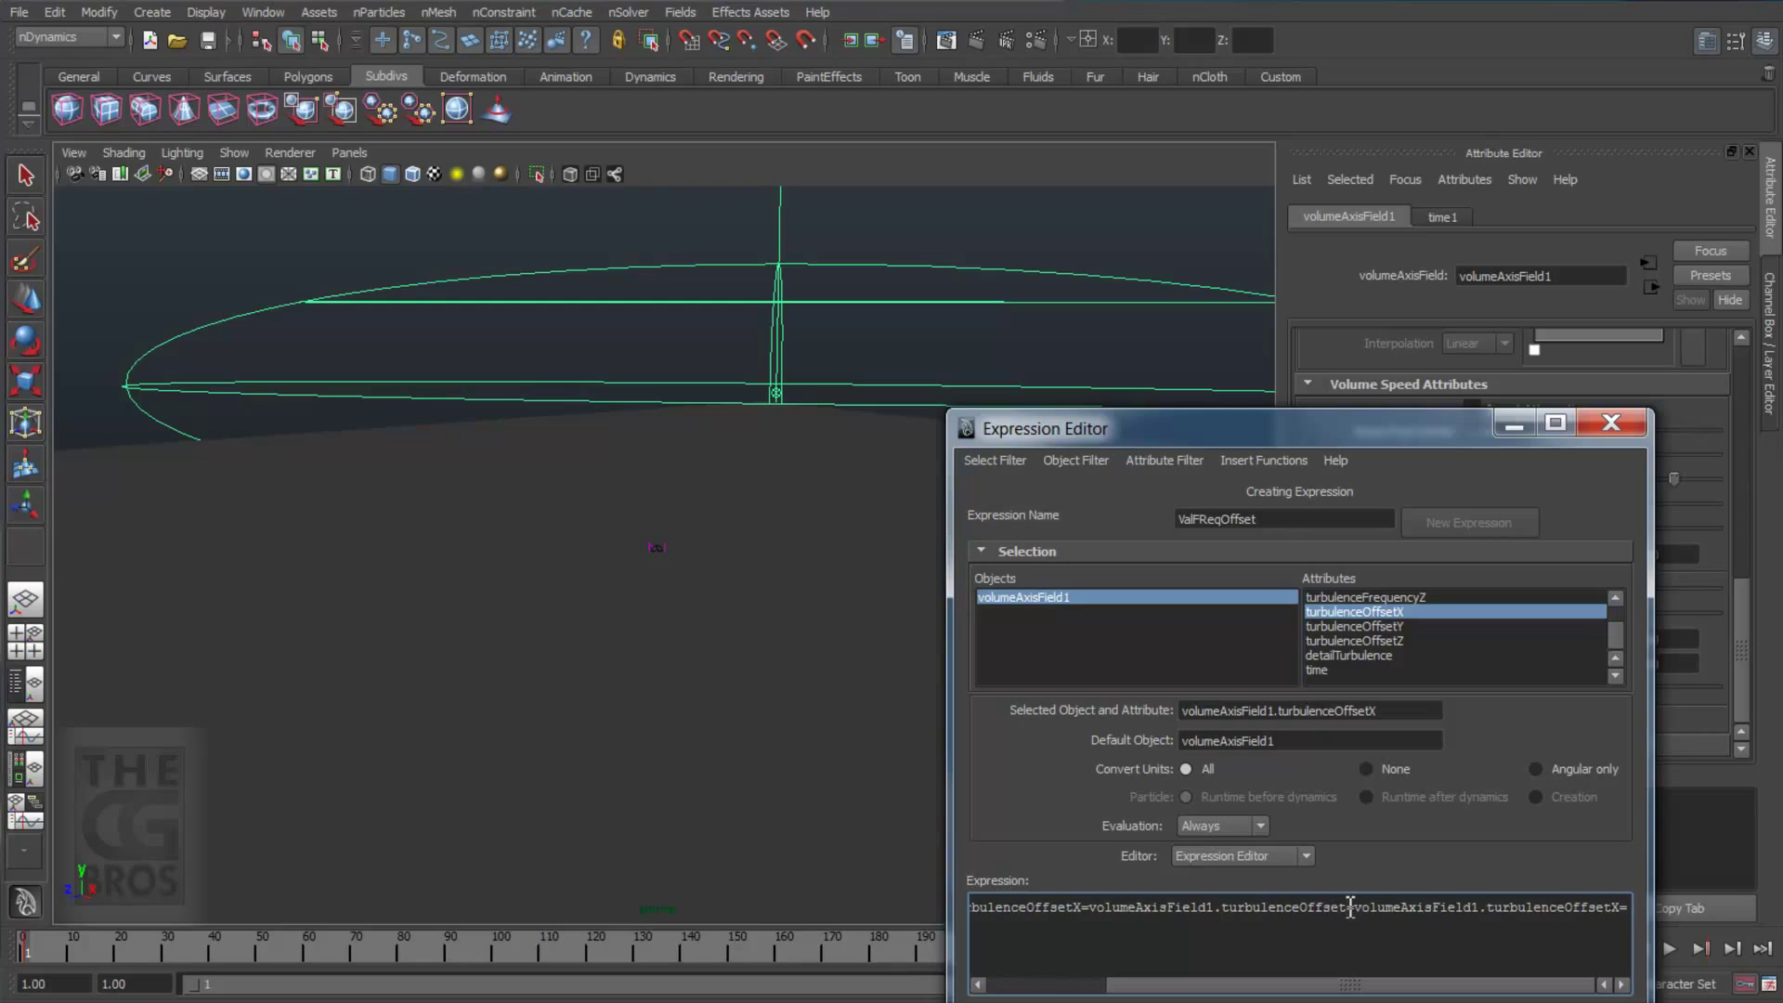
{"action": "left_click", "coordinate": [1623, 908]}
{"action": "key", "text": "BackSpace"}
{"action": "type", "text": "Z="}
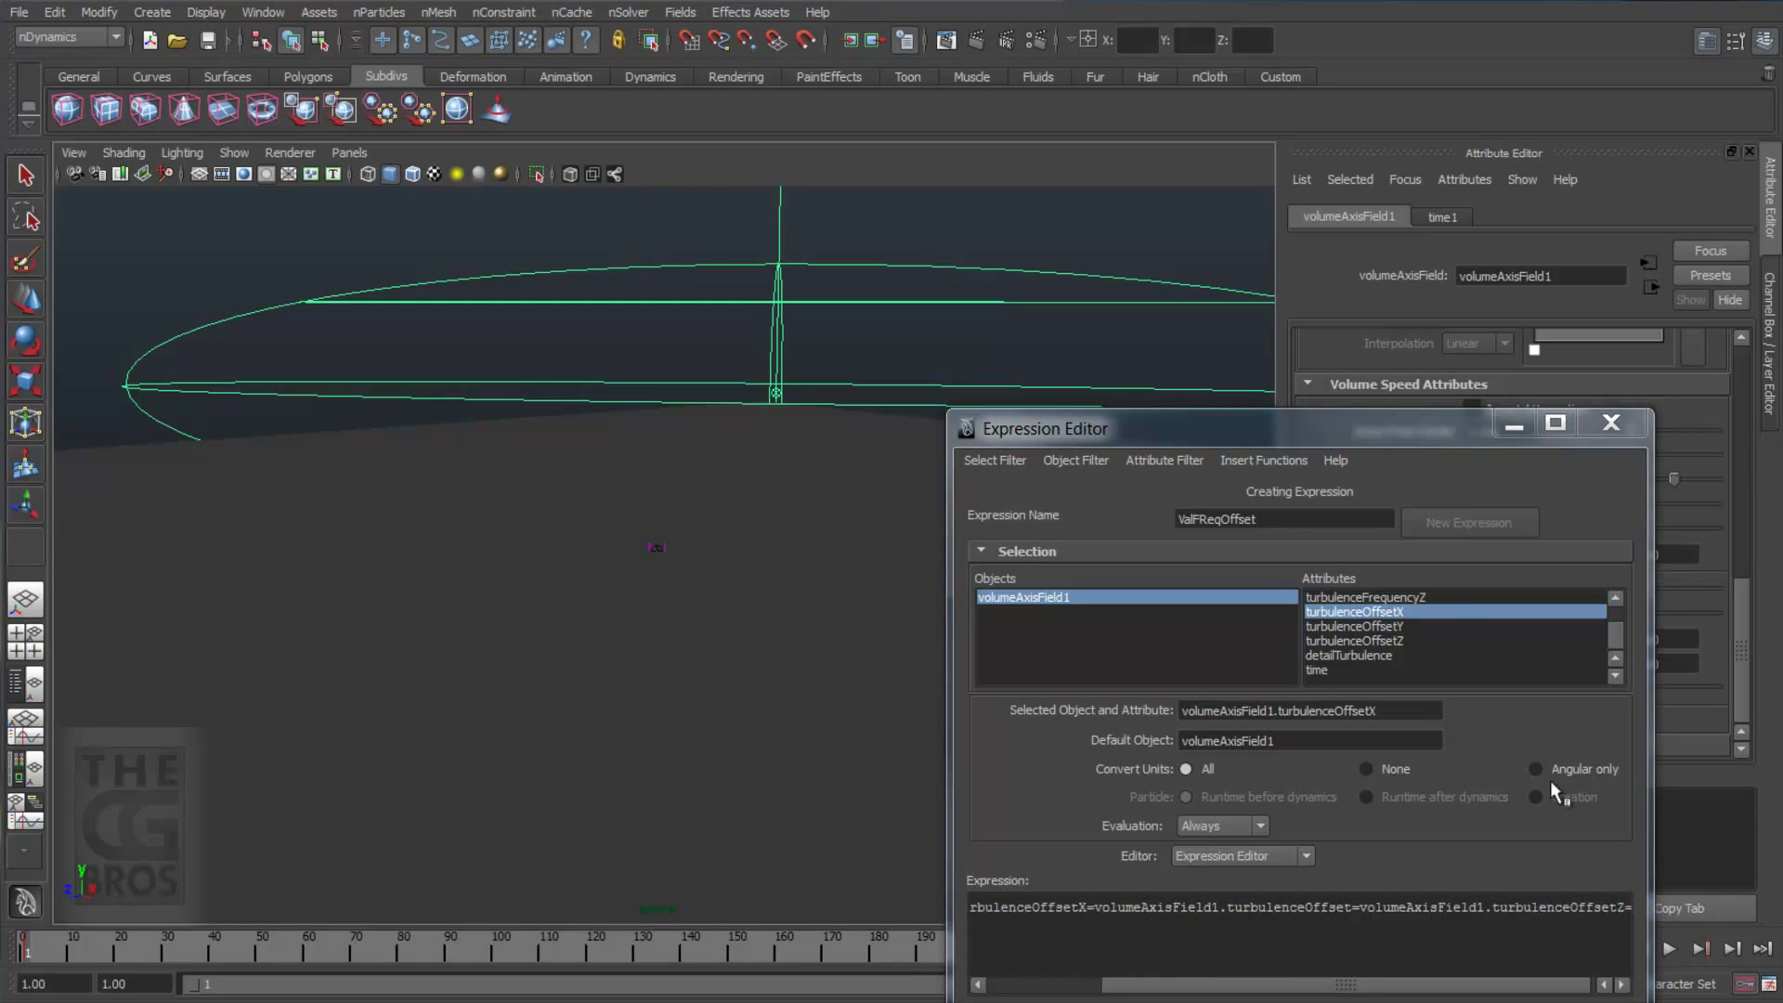
Set the offsets equal to time, create VolFreqOffset, then append *.35 to the expression.
{"action": "left_click_drag", "start_coordinate": [1413, 427], "coordinate": [1333, 336]}
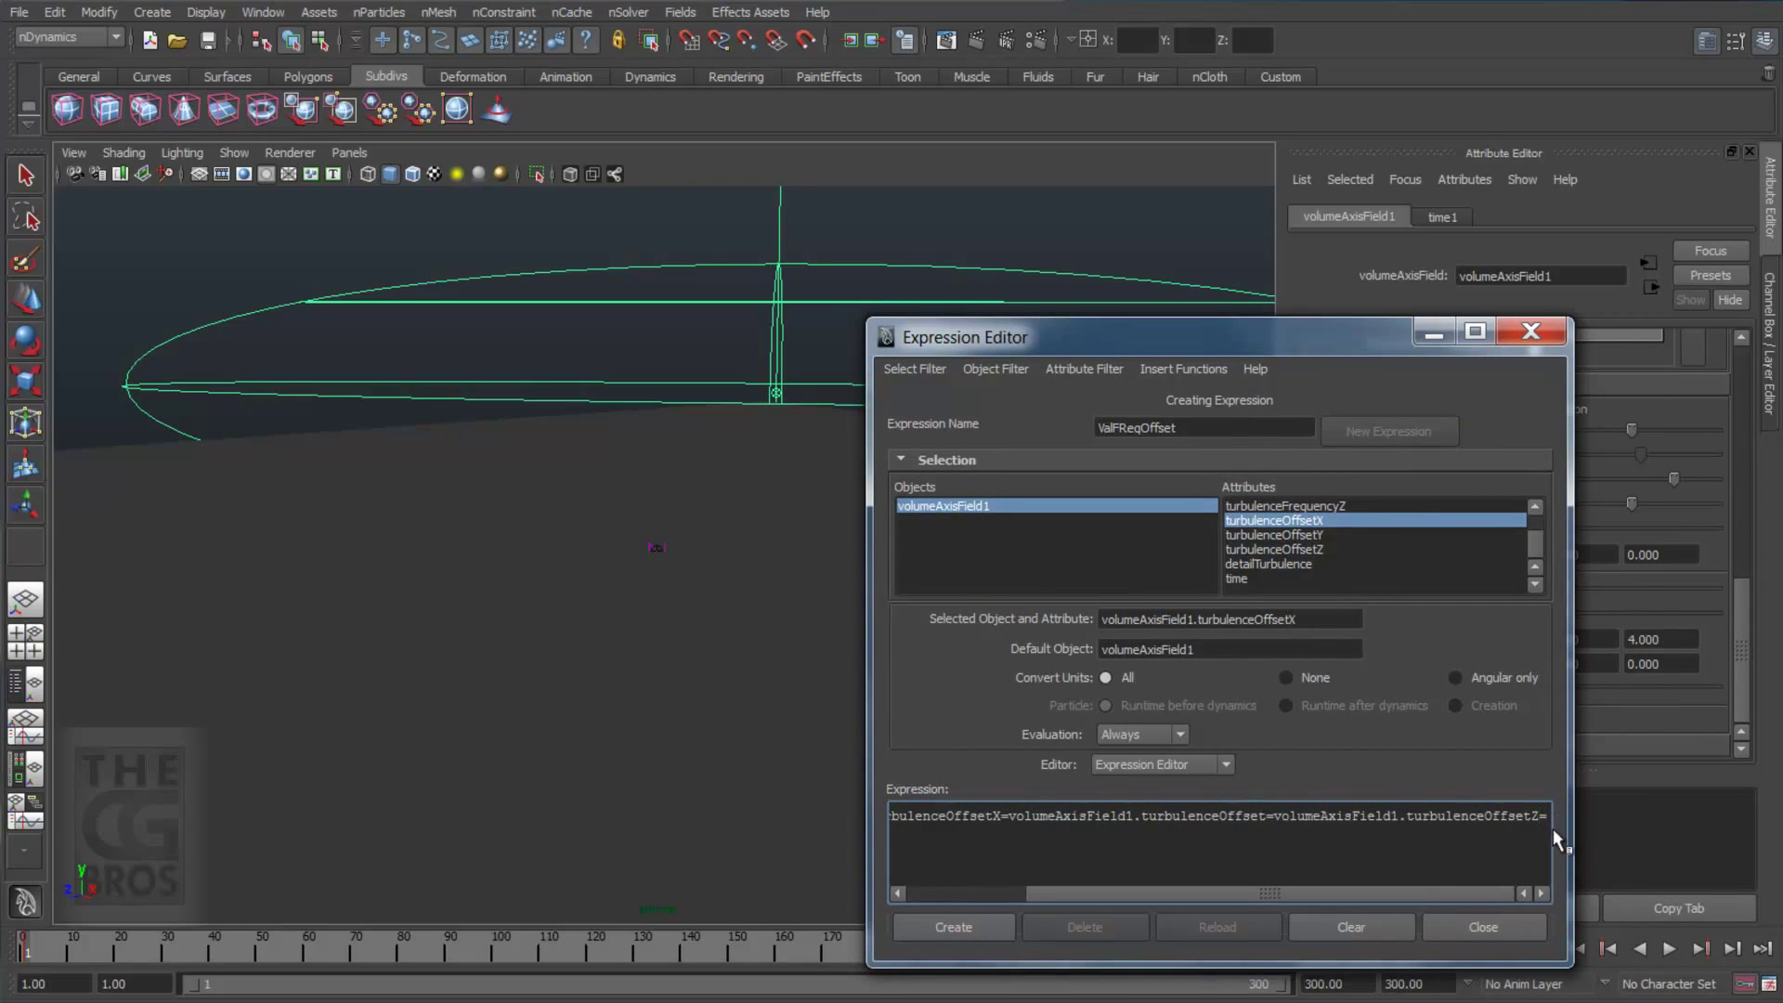
{"action": "type", "text": "time"}
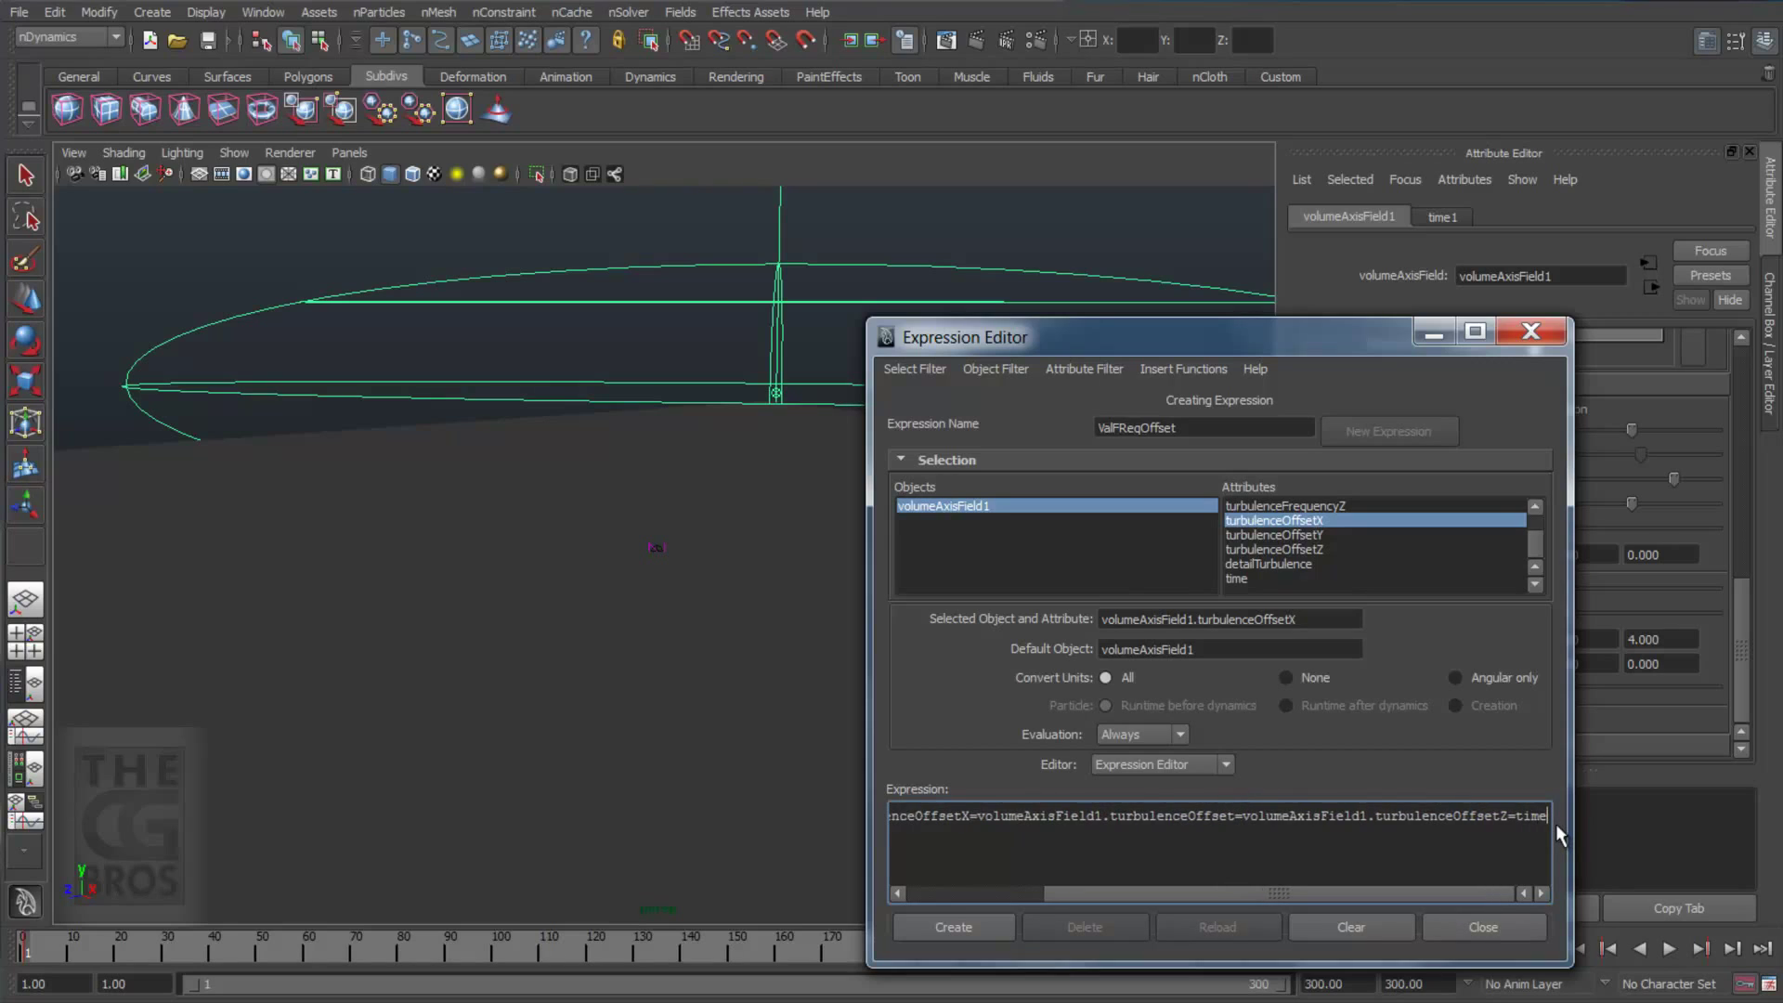
{"action": "type", "text": ";"}
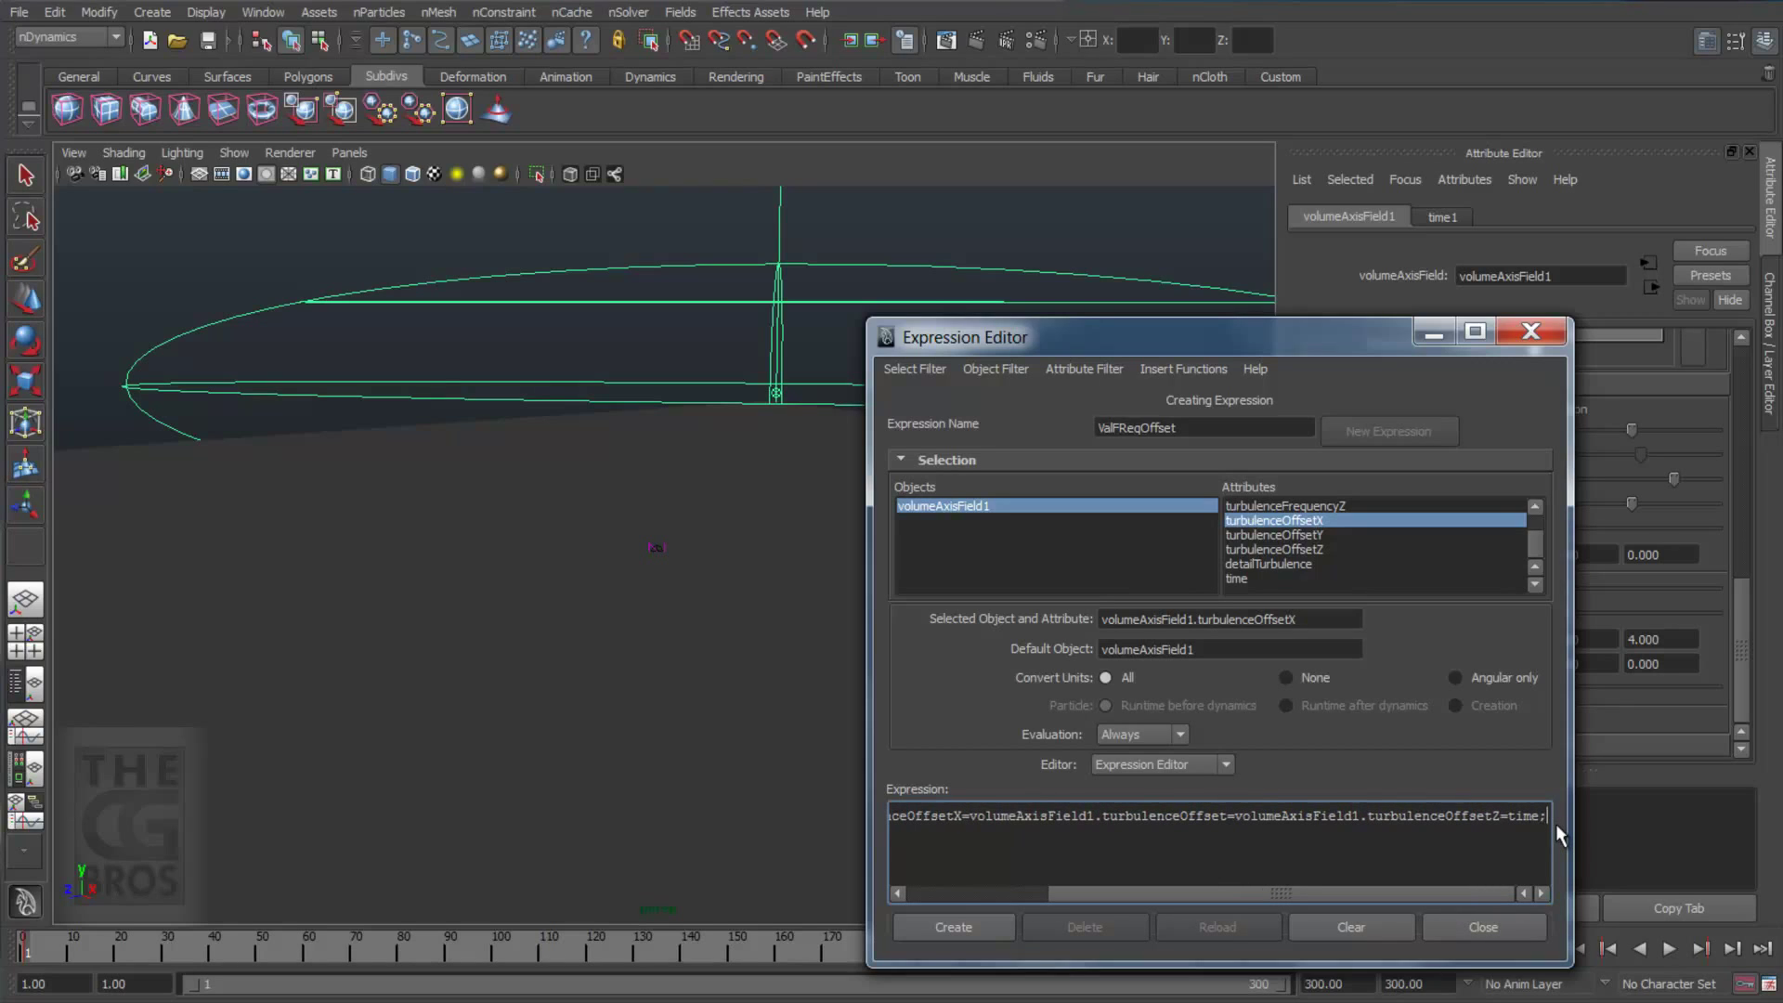
{"action": "type", "text": "Y"}
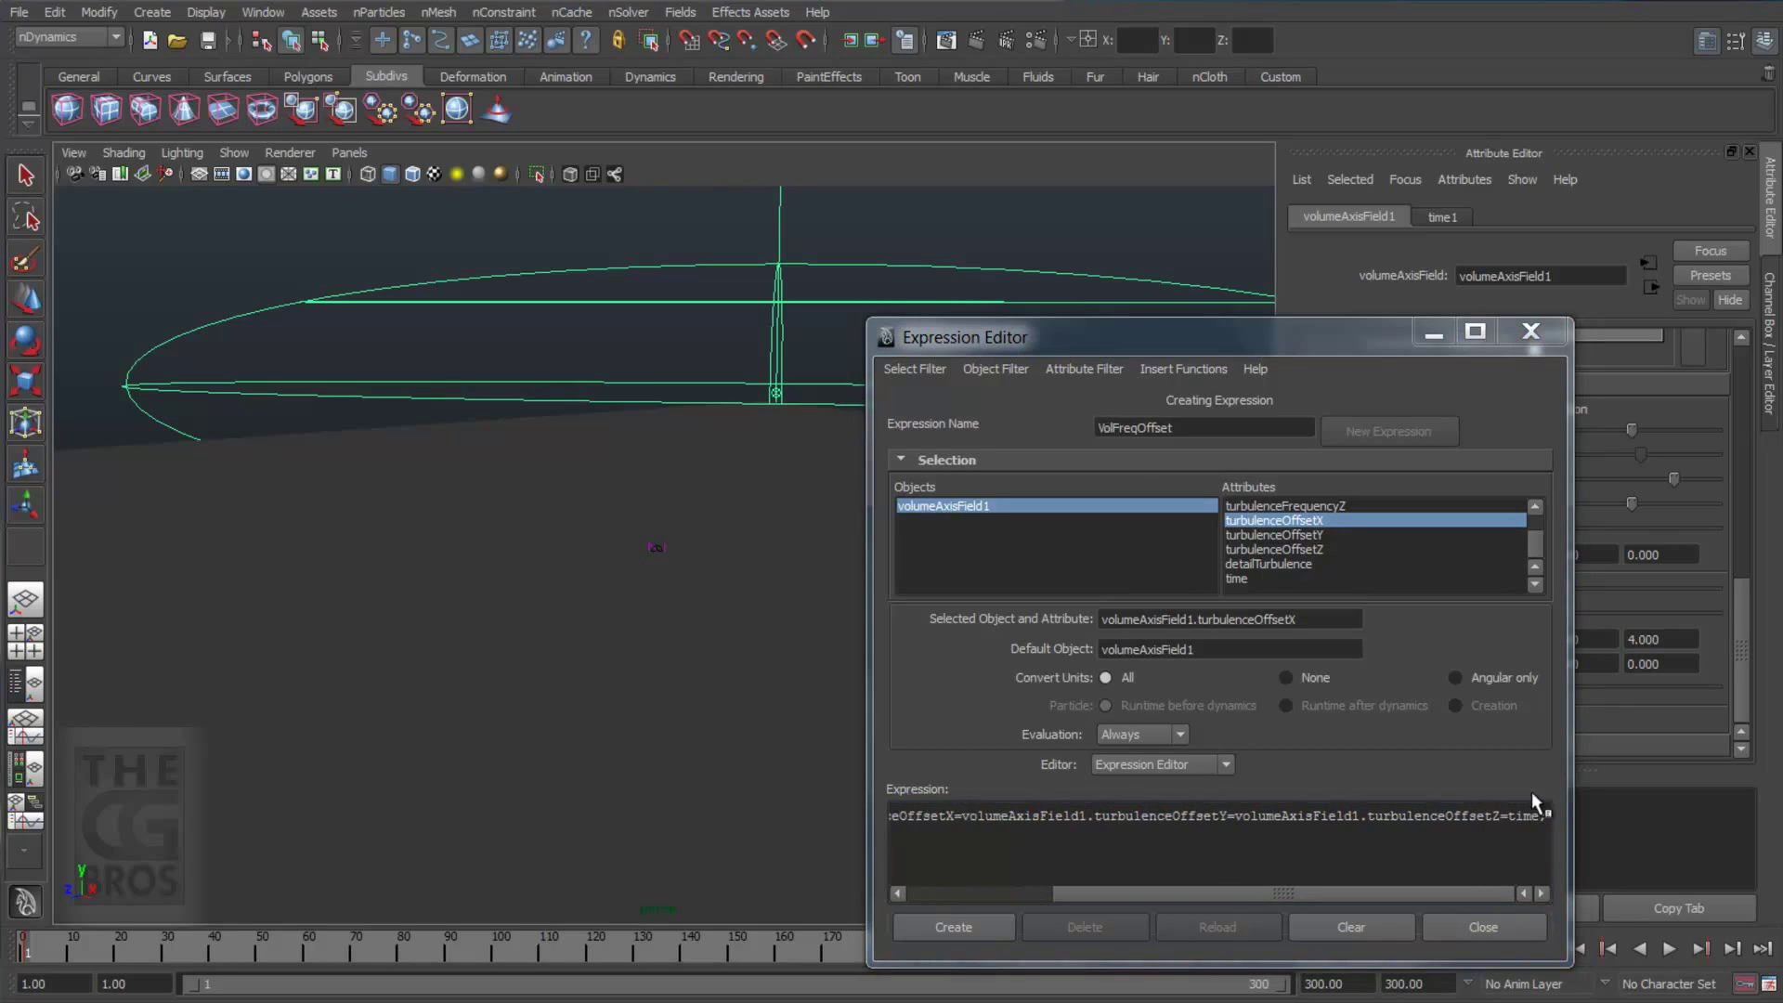
{"action": "left_click", "coordinate": [938, 927]}
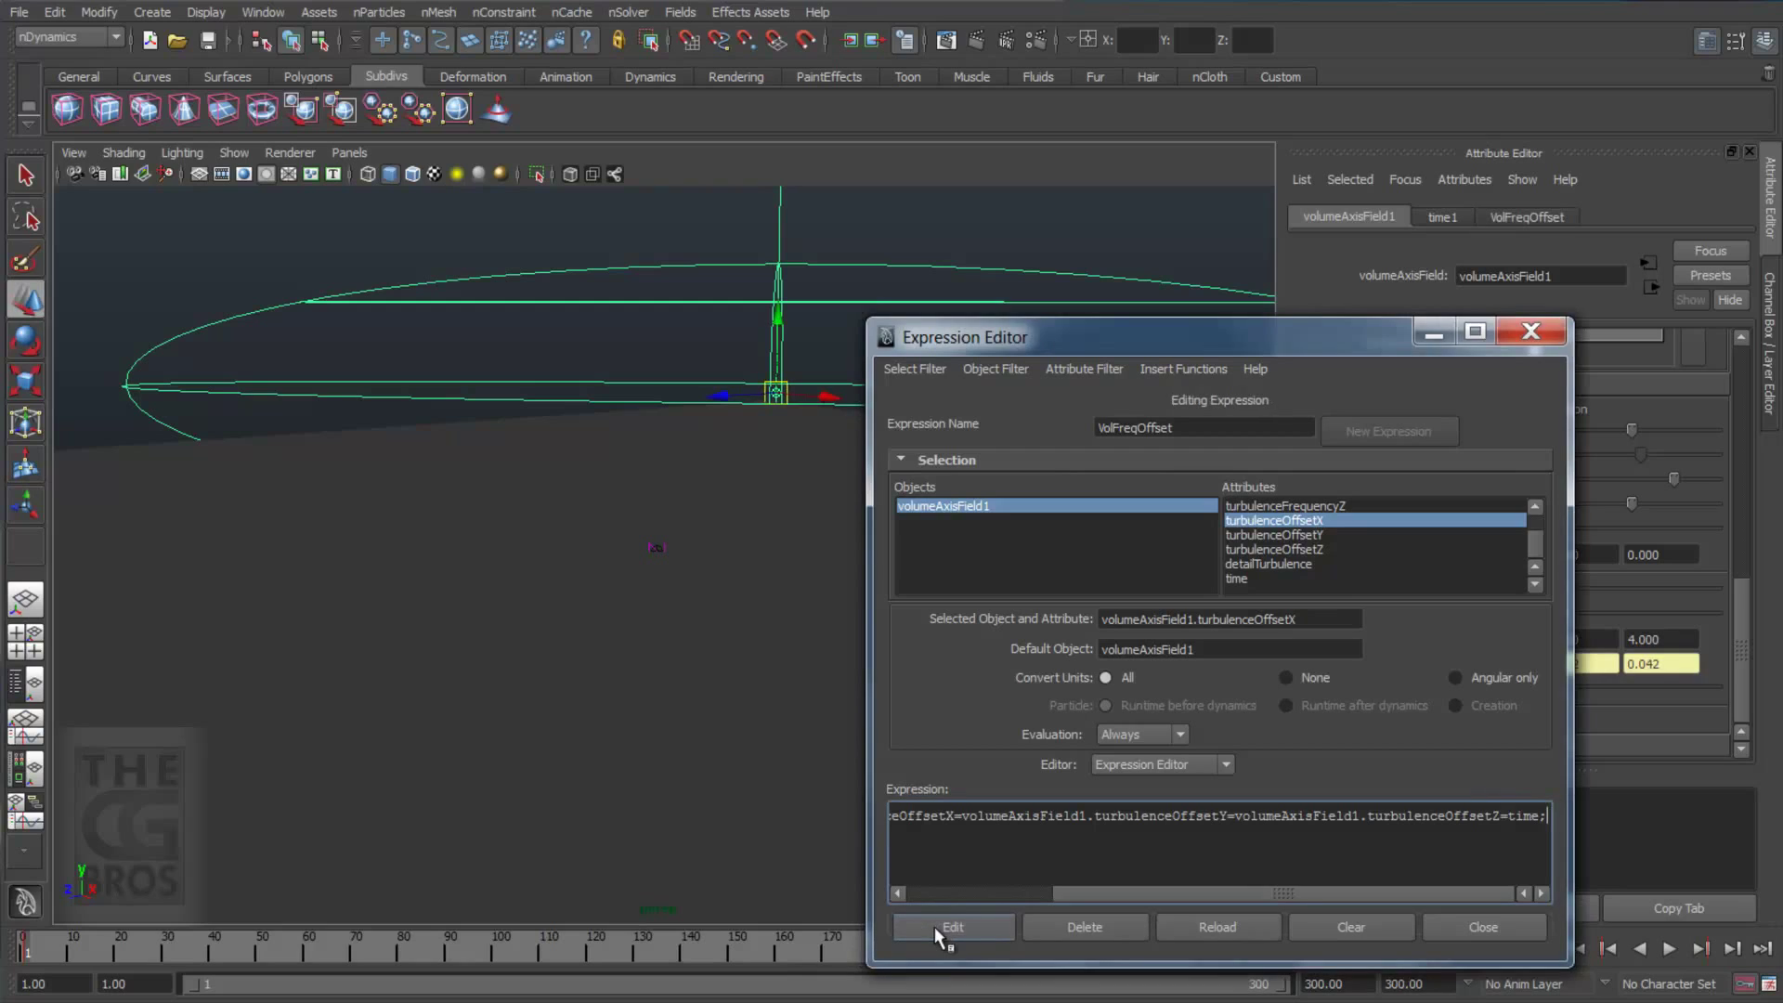
{"action": "left_click", "coordinate": [1545, 817]}
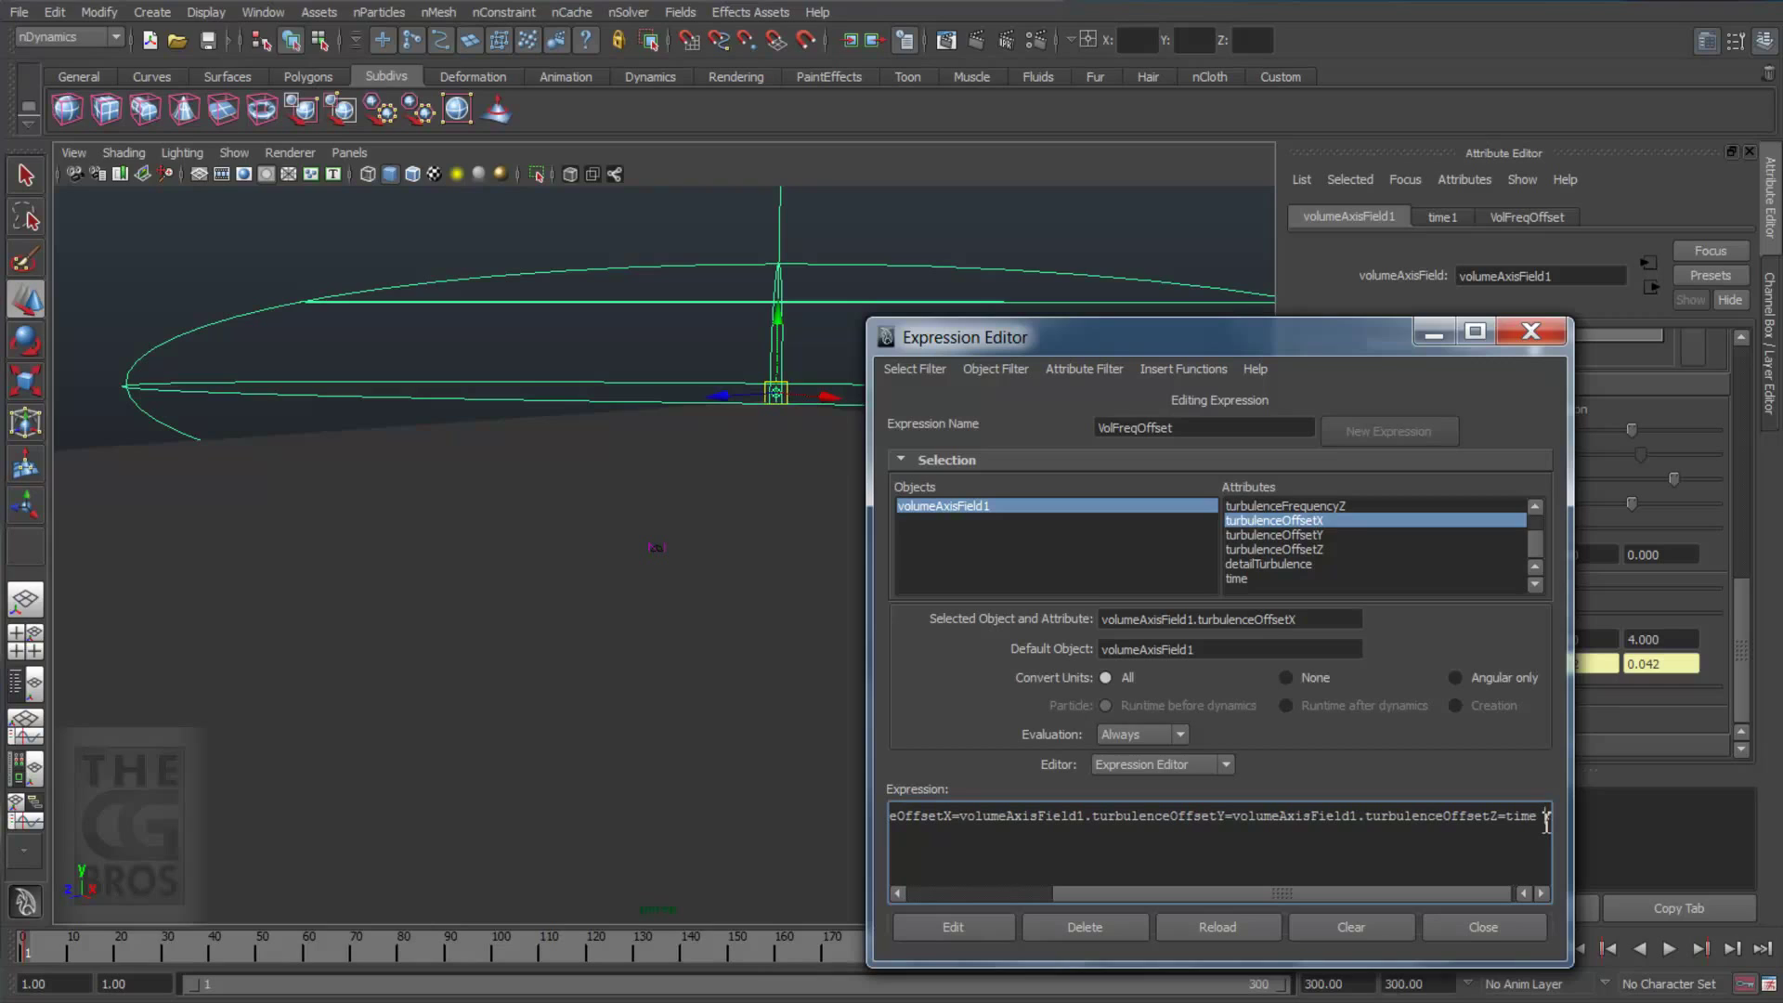
{"action": "type", "text": "*.35;"}
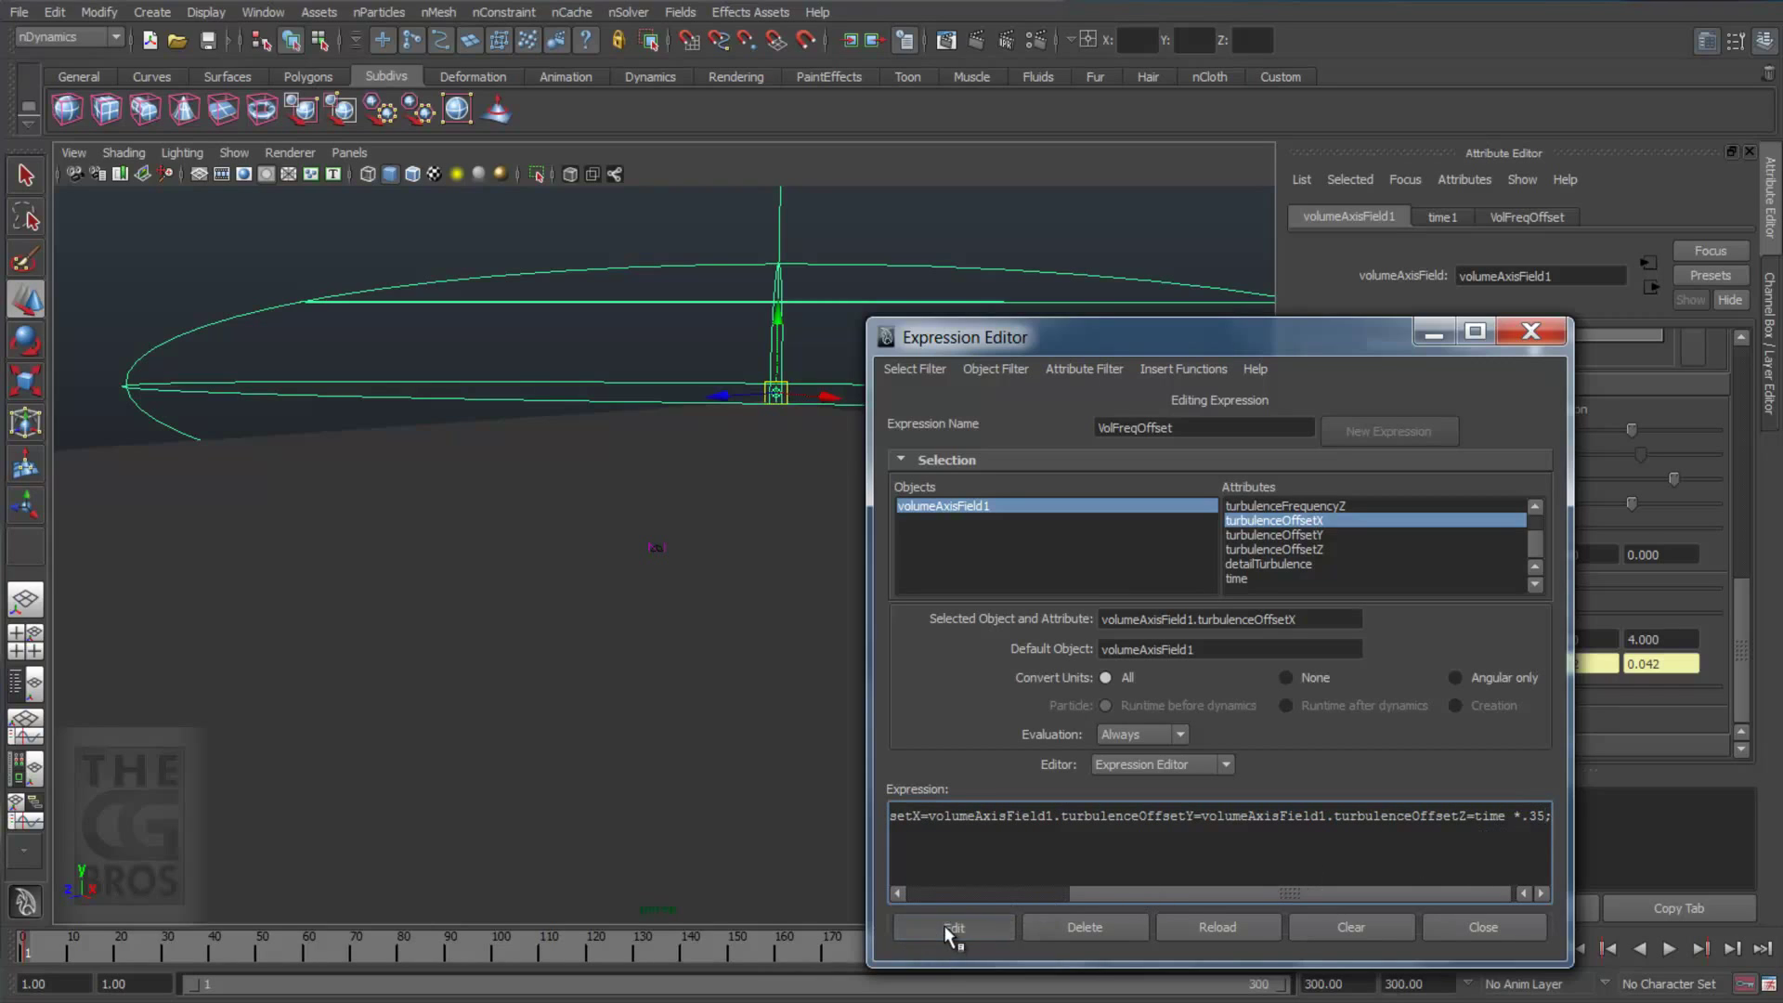
Apply the time*.35 expression edit, then playblast and play plane#.iff in FCheck.
{"action": "left_click", "coordinate": [945, 926]}
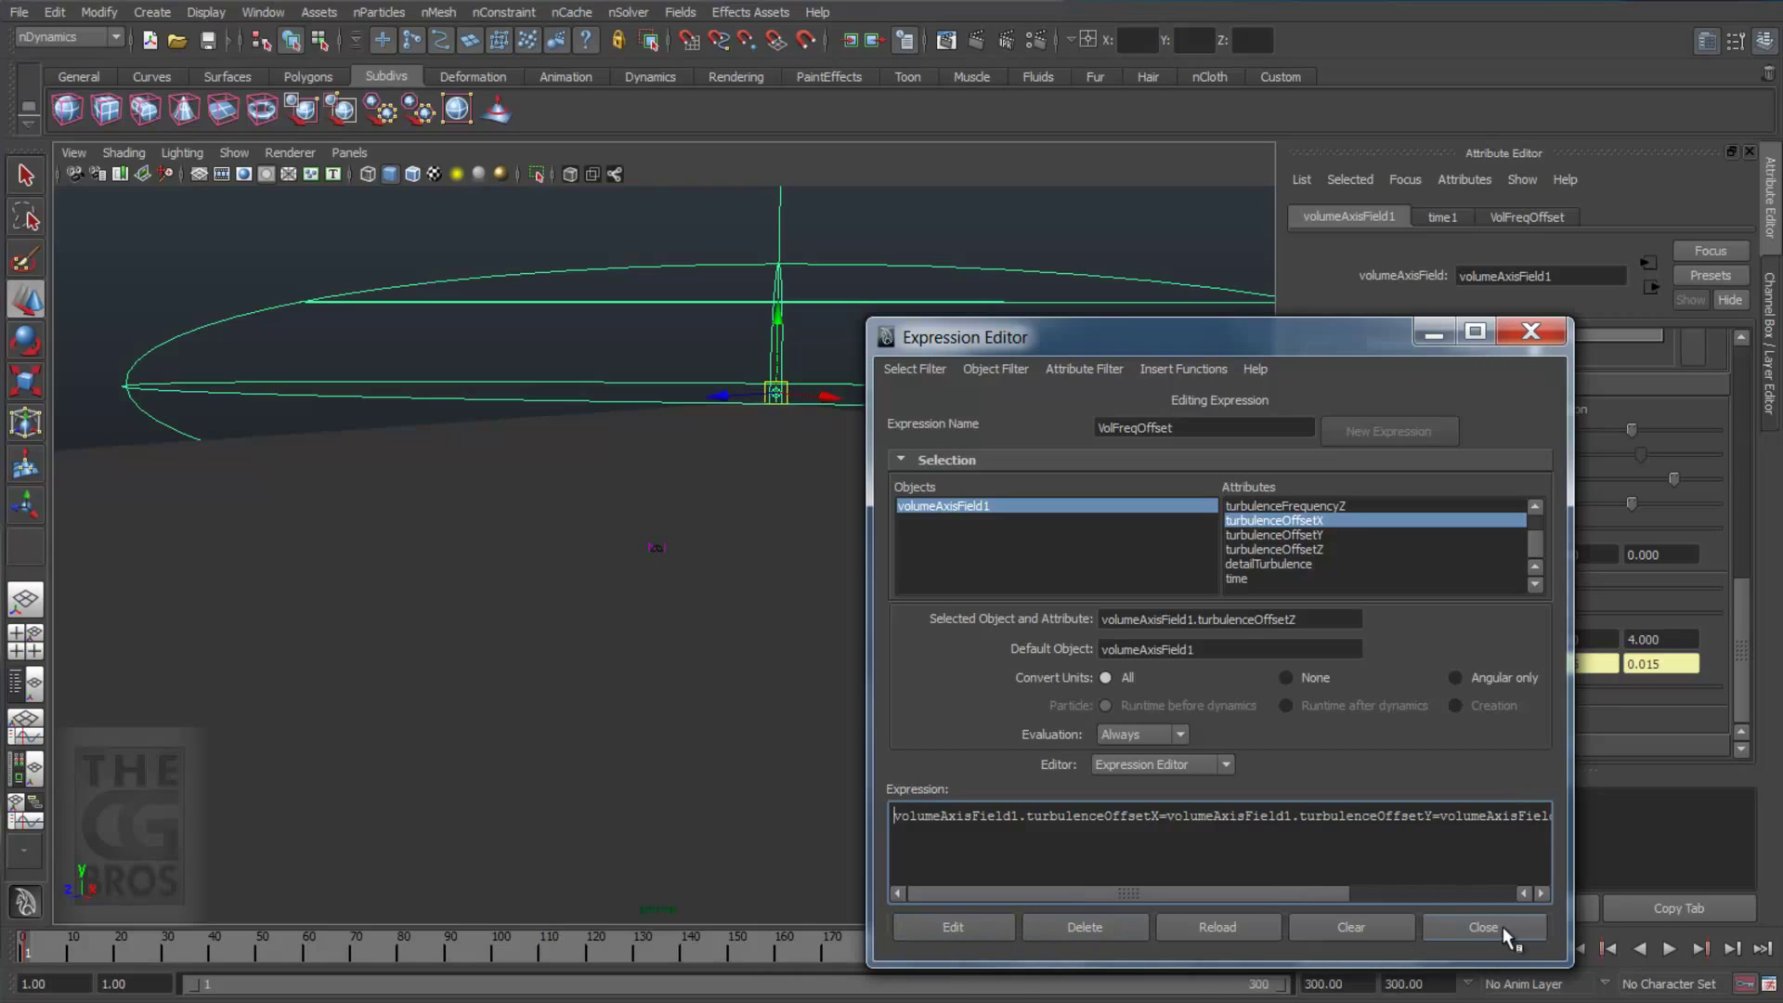
{"action": "left_click", "coordinate": [1538, 927]}
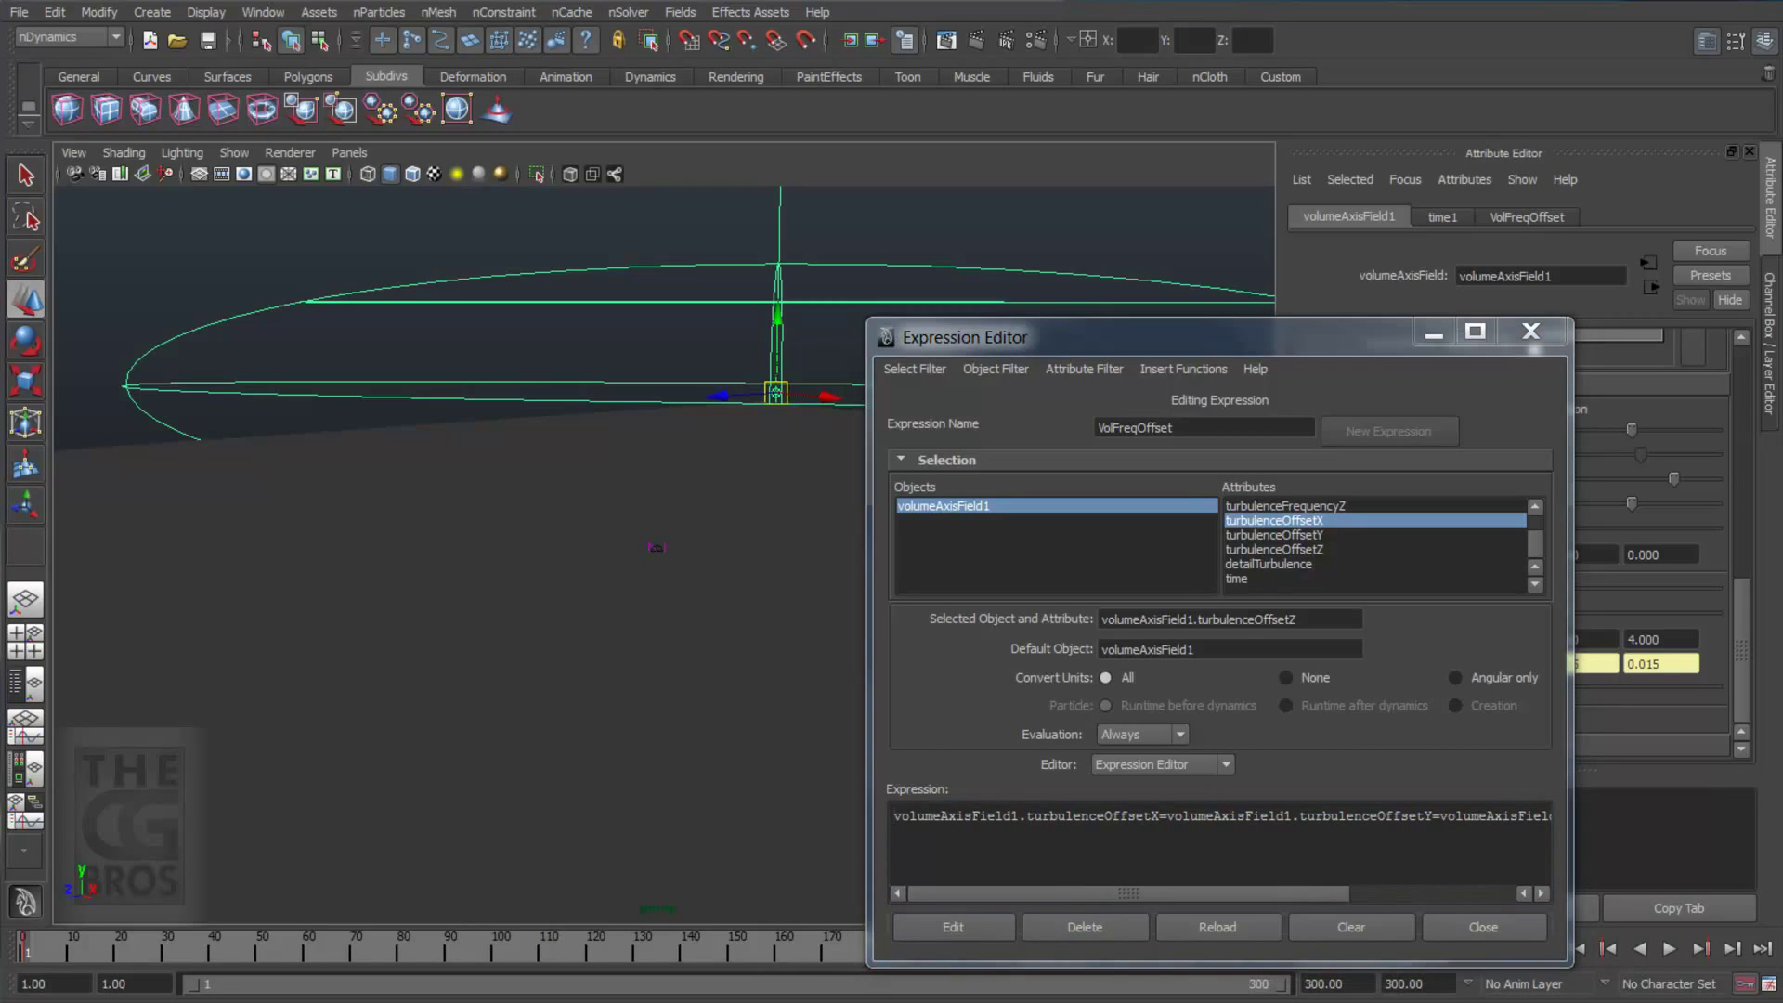
{"action": "left_click", "coordinate": [260, 13]}
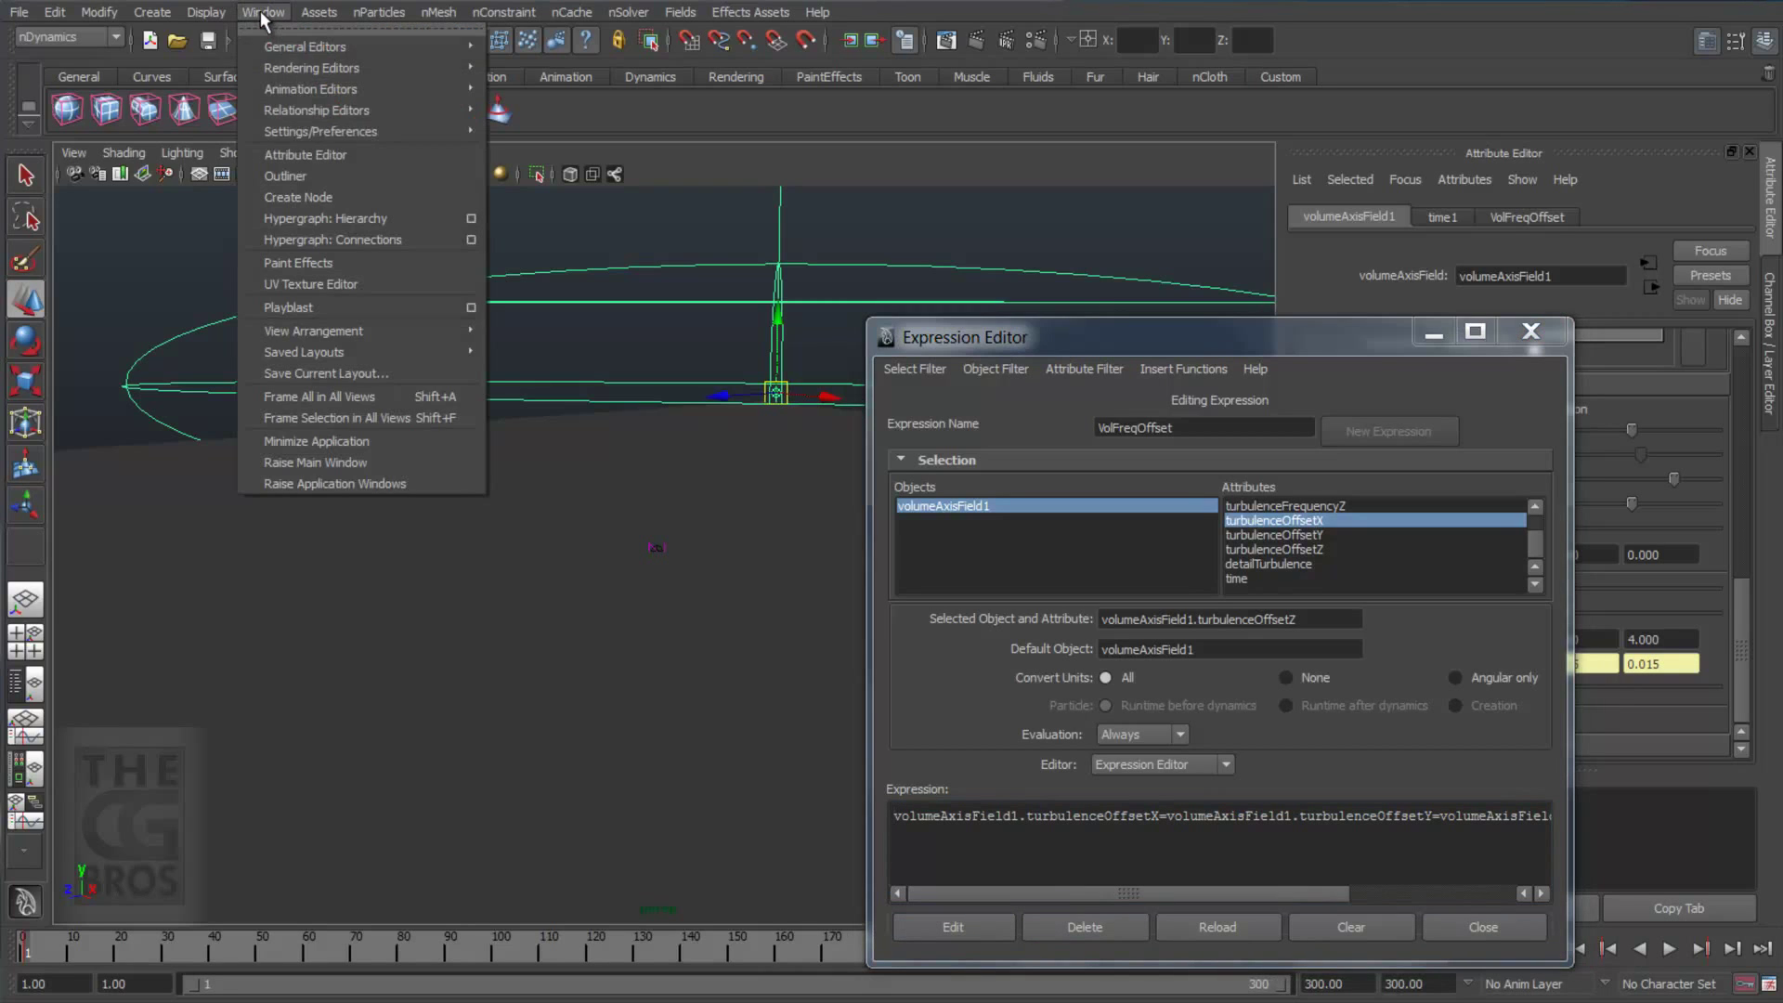
{"action": "left_click", "coordinate": [305, 307]}
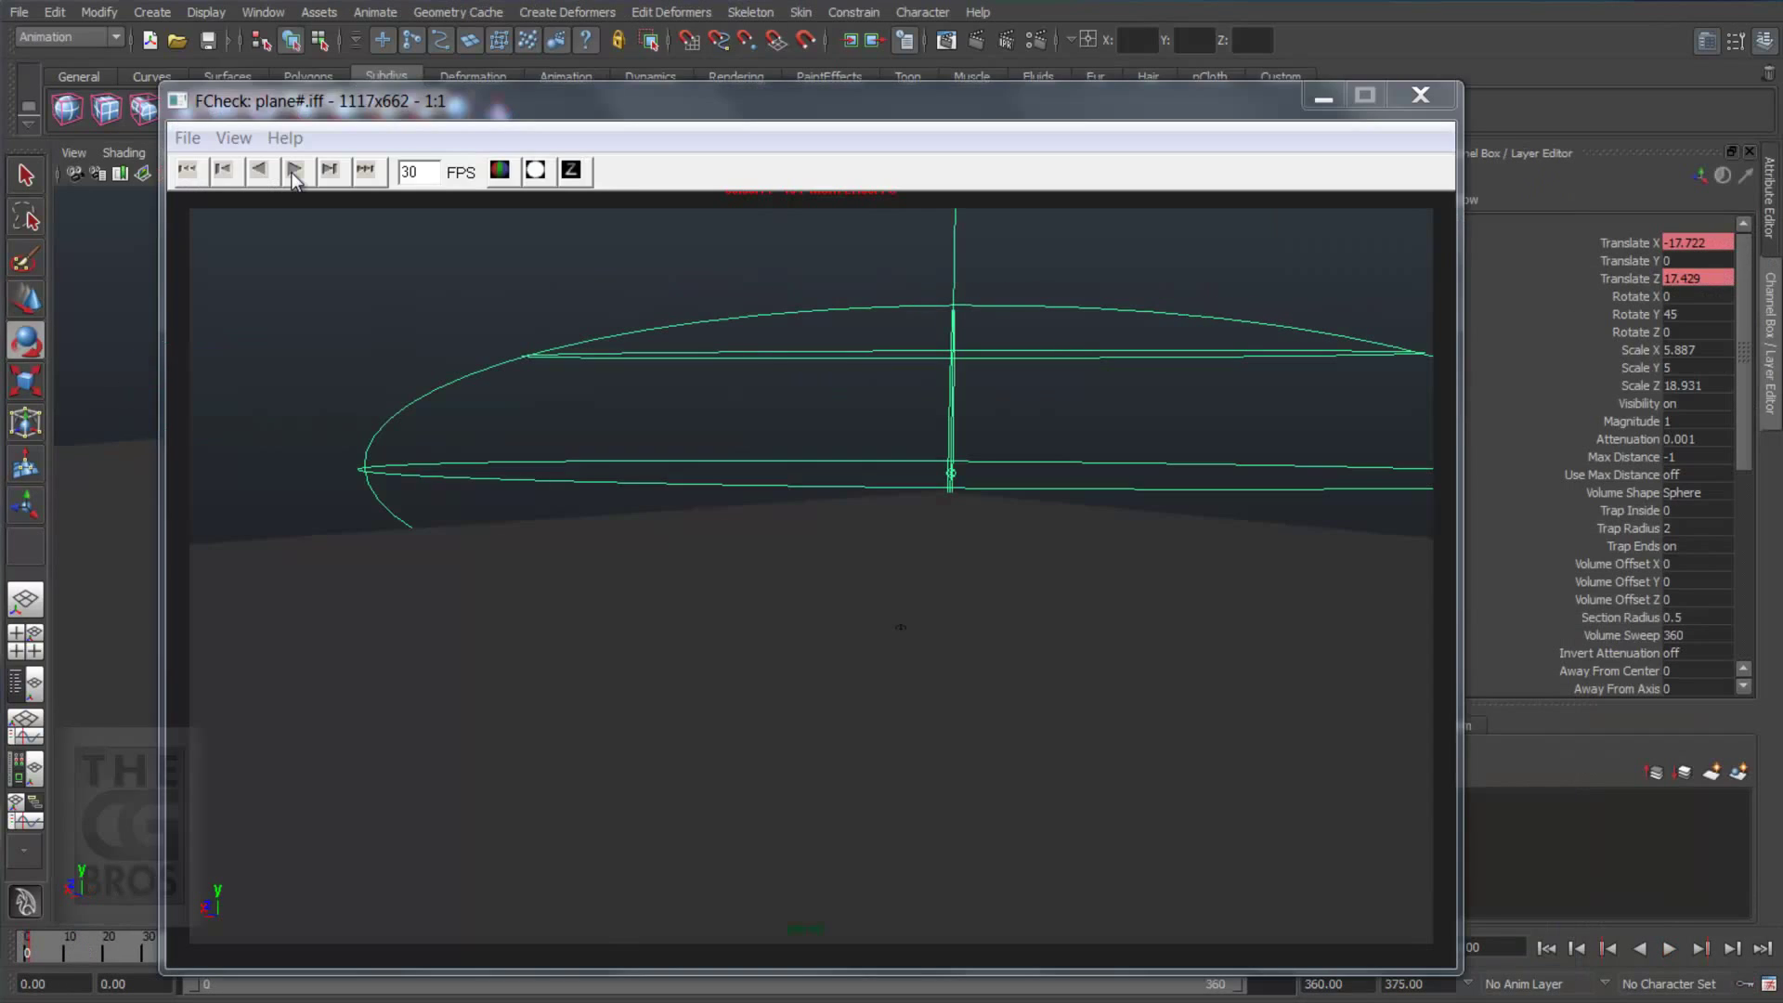
{"action": "left_click", "coordinate": [294, 171]}
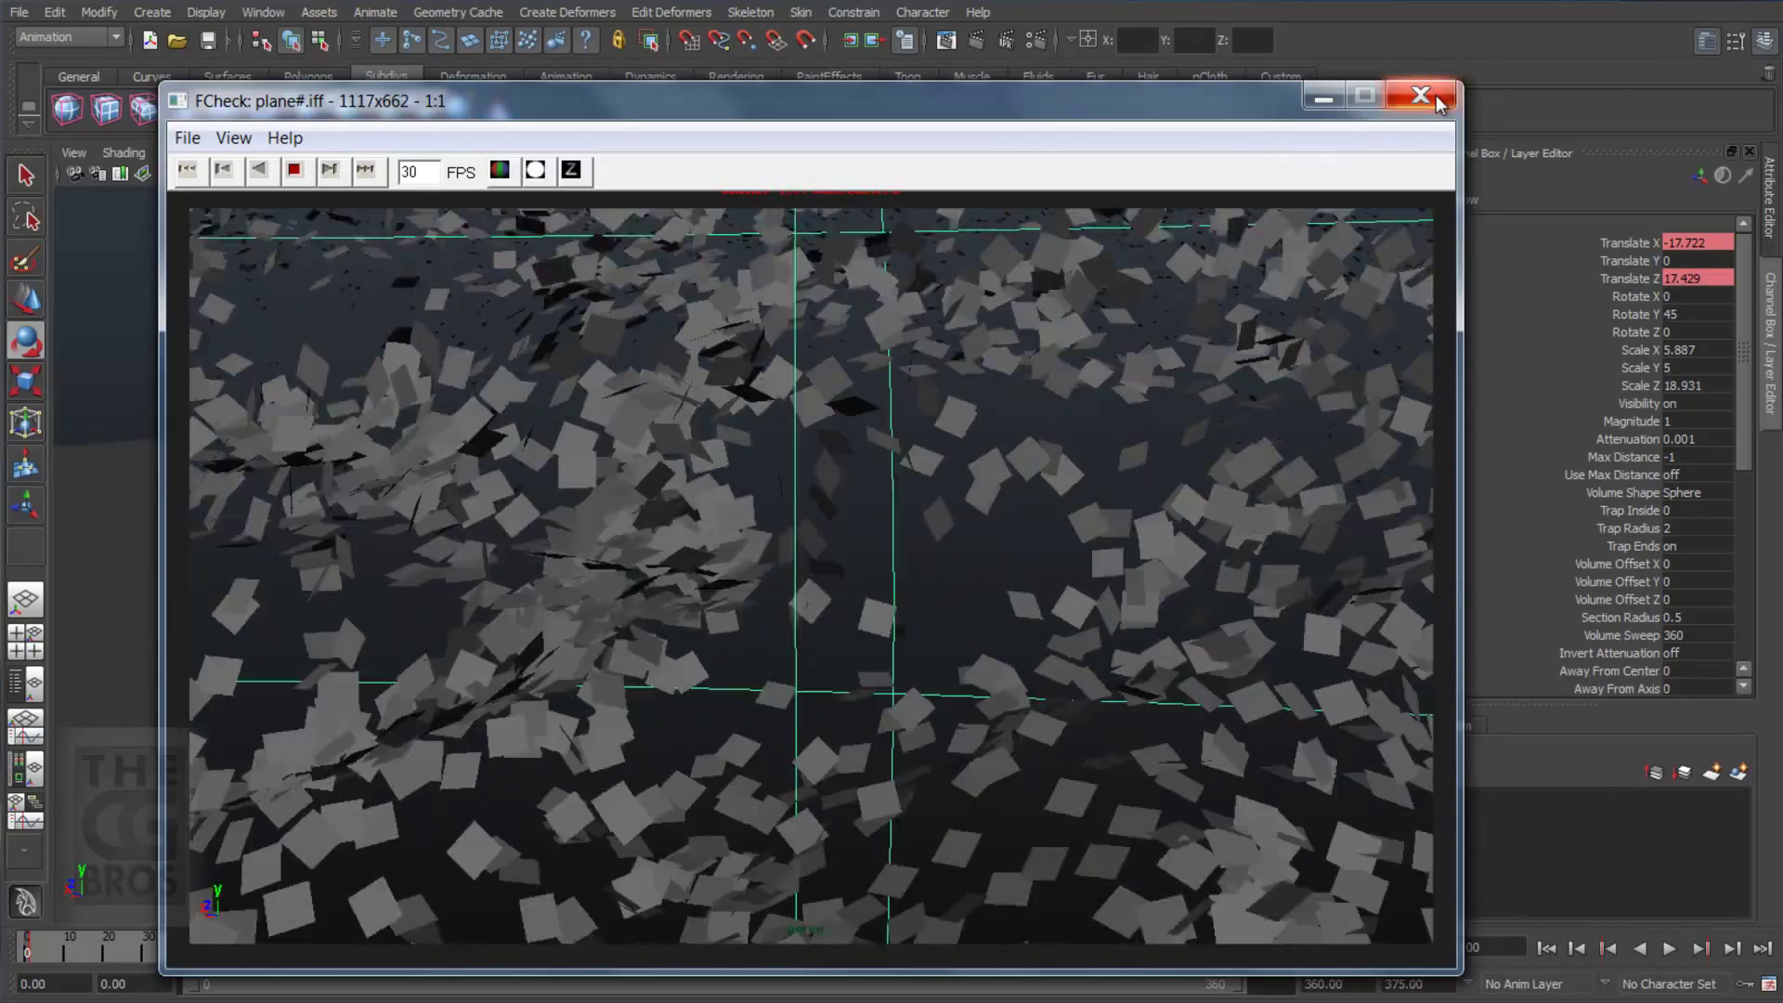
Close FCheck and review volumeAxisField1's Turbulence Offset expression, then close the Expression Editor.
{"action": "left_click", "coordinate": [1420, 95]}
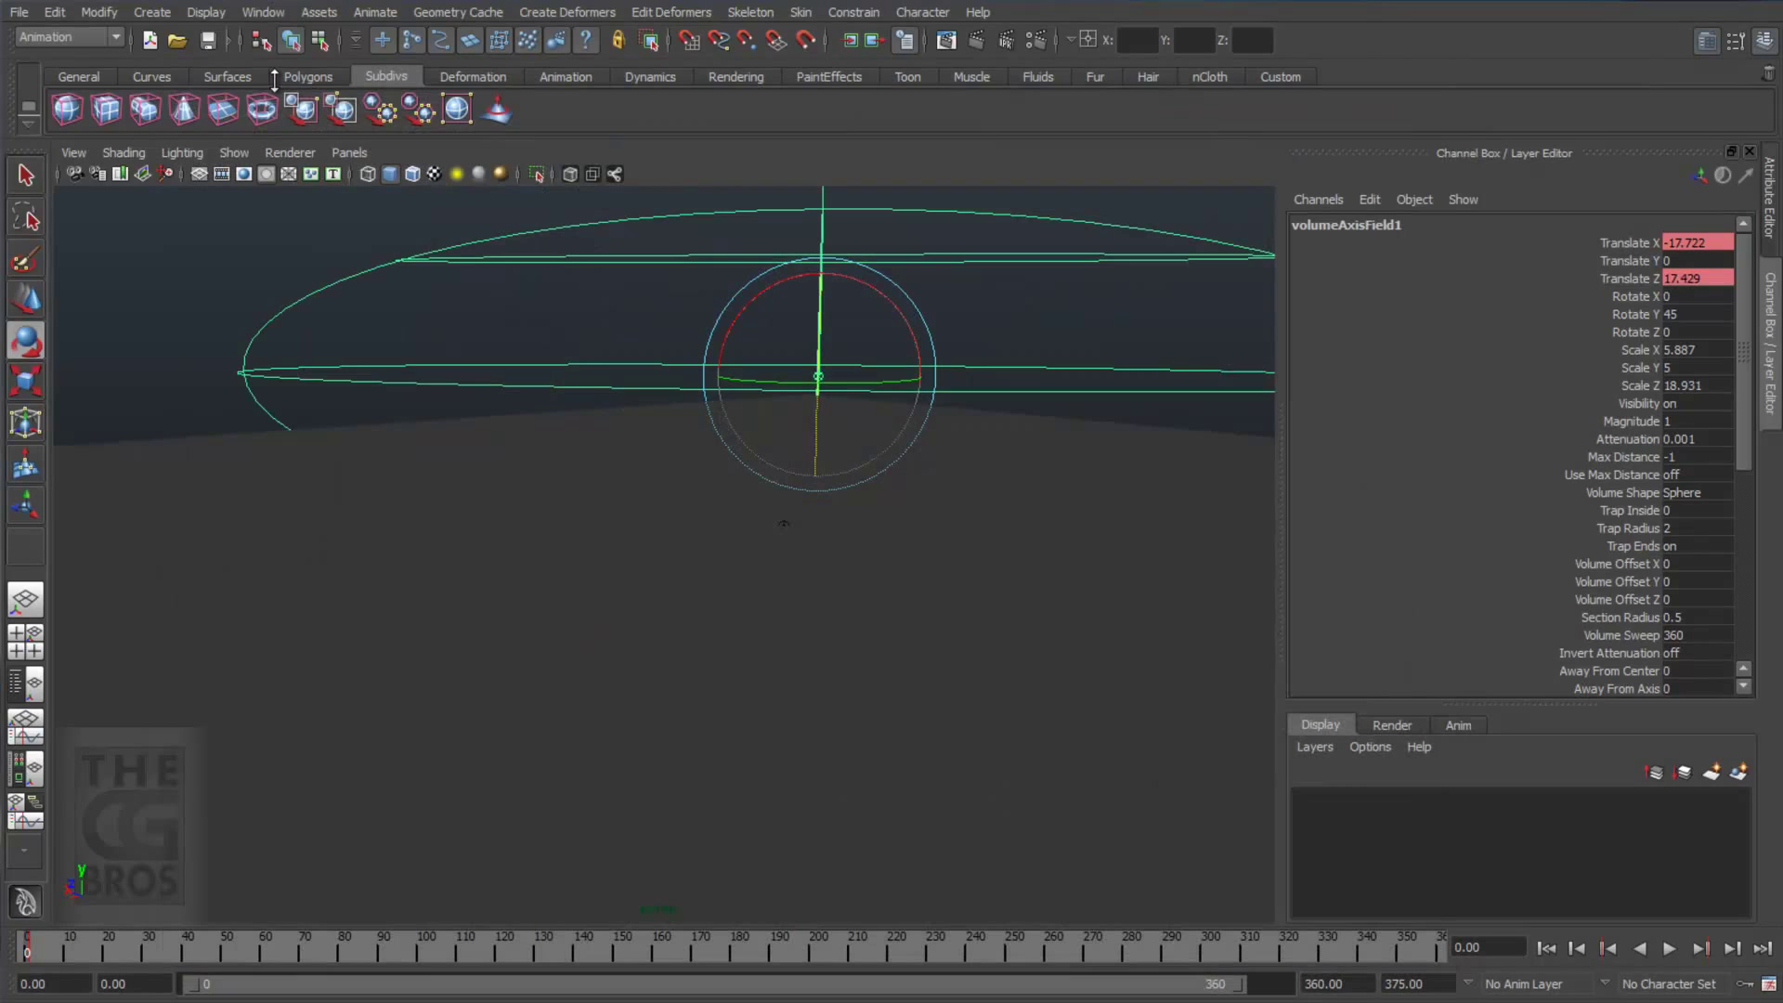
{"action": "key", "text": "ctrl+a"}
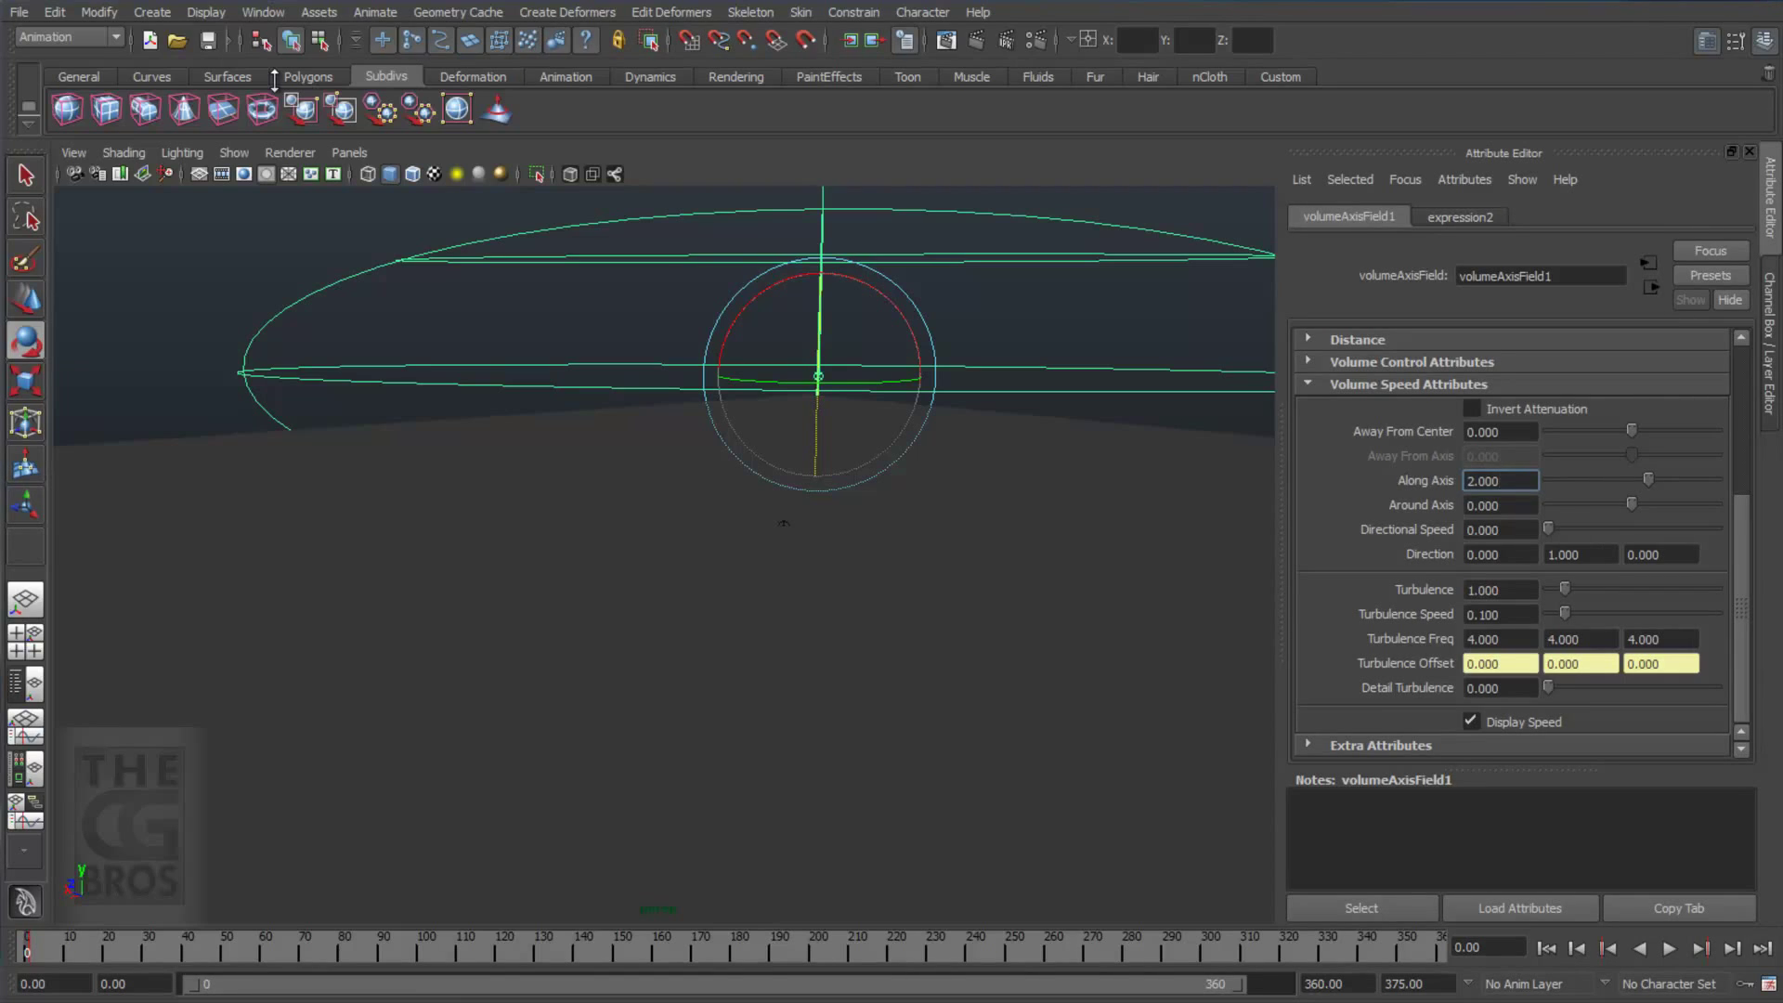
{"action": "right_click", "coordinate": [1493, 664]}
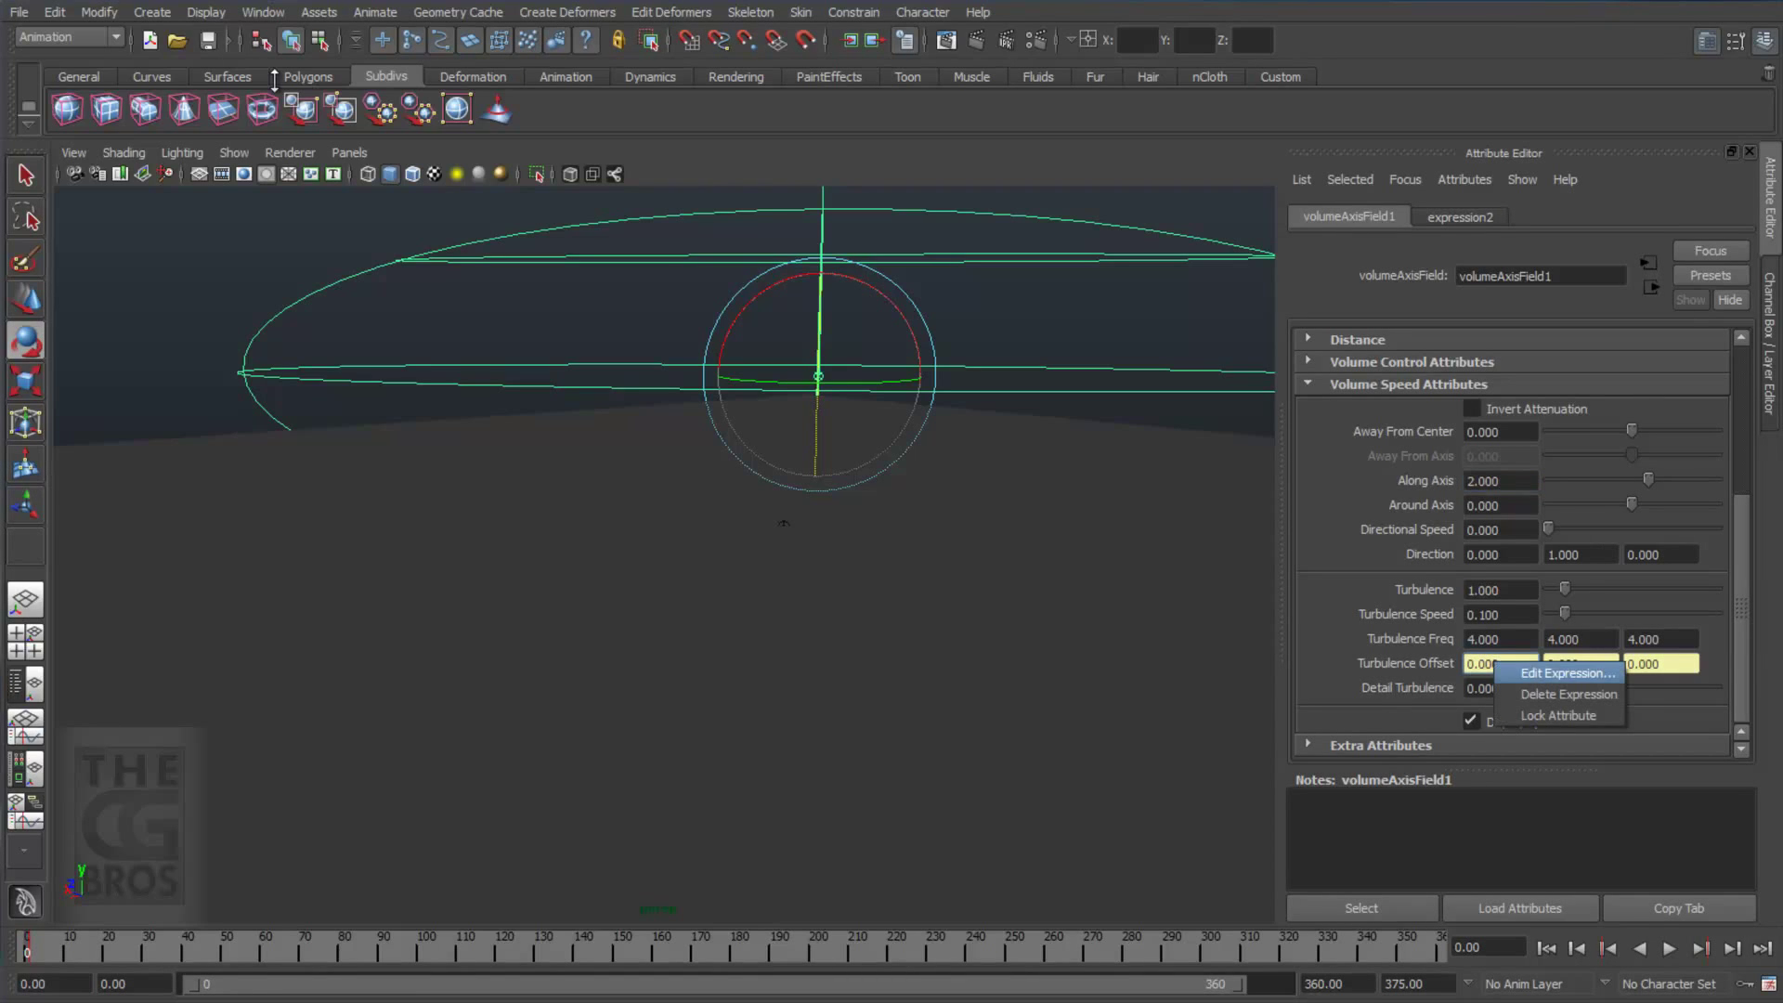
{"action": "left_click", "coordinate": [1567, 673]}
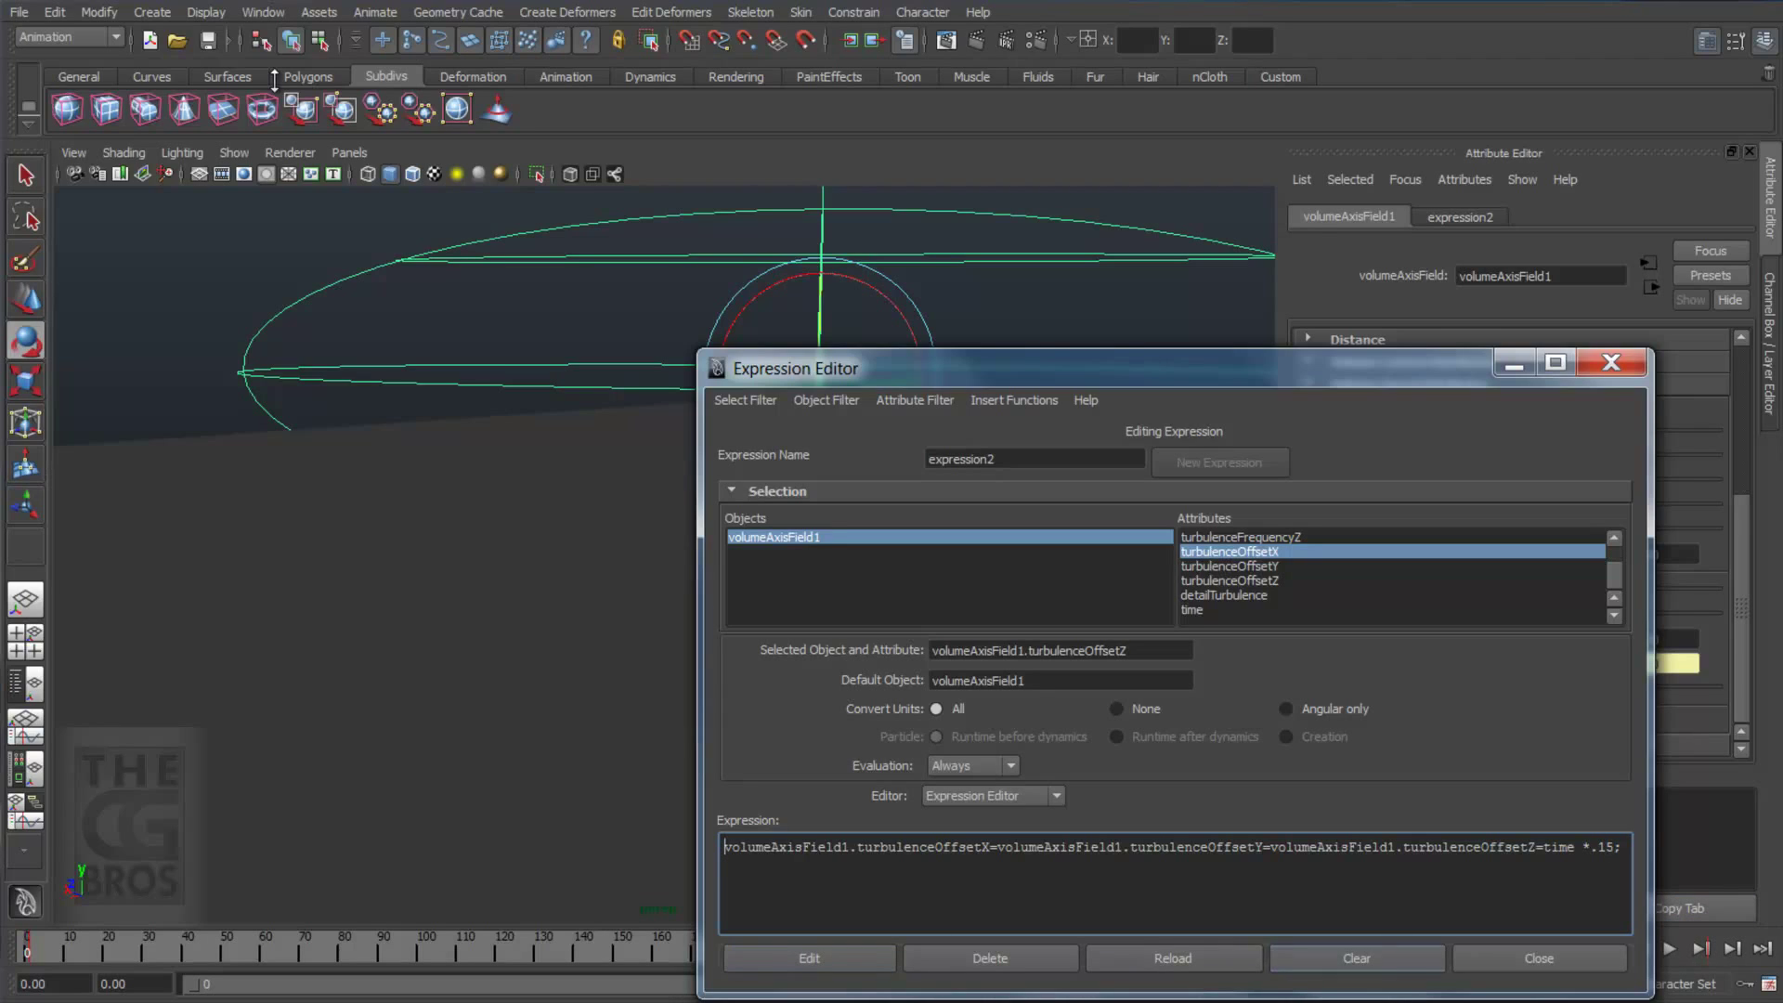
{"action": "left_click", "coordinate": [1611, 362]}
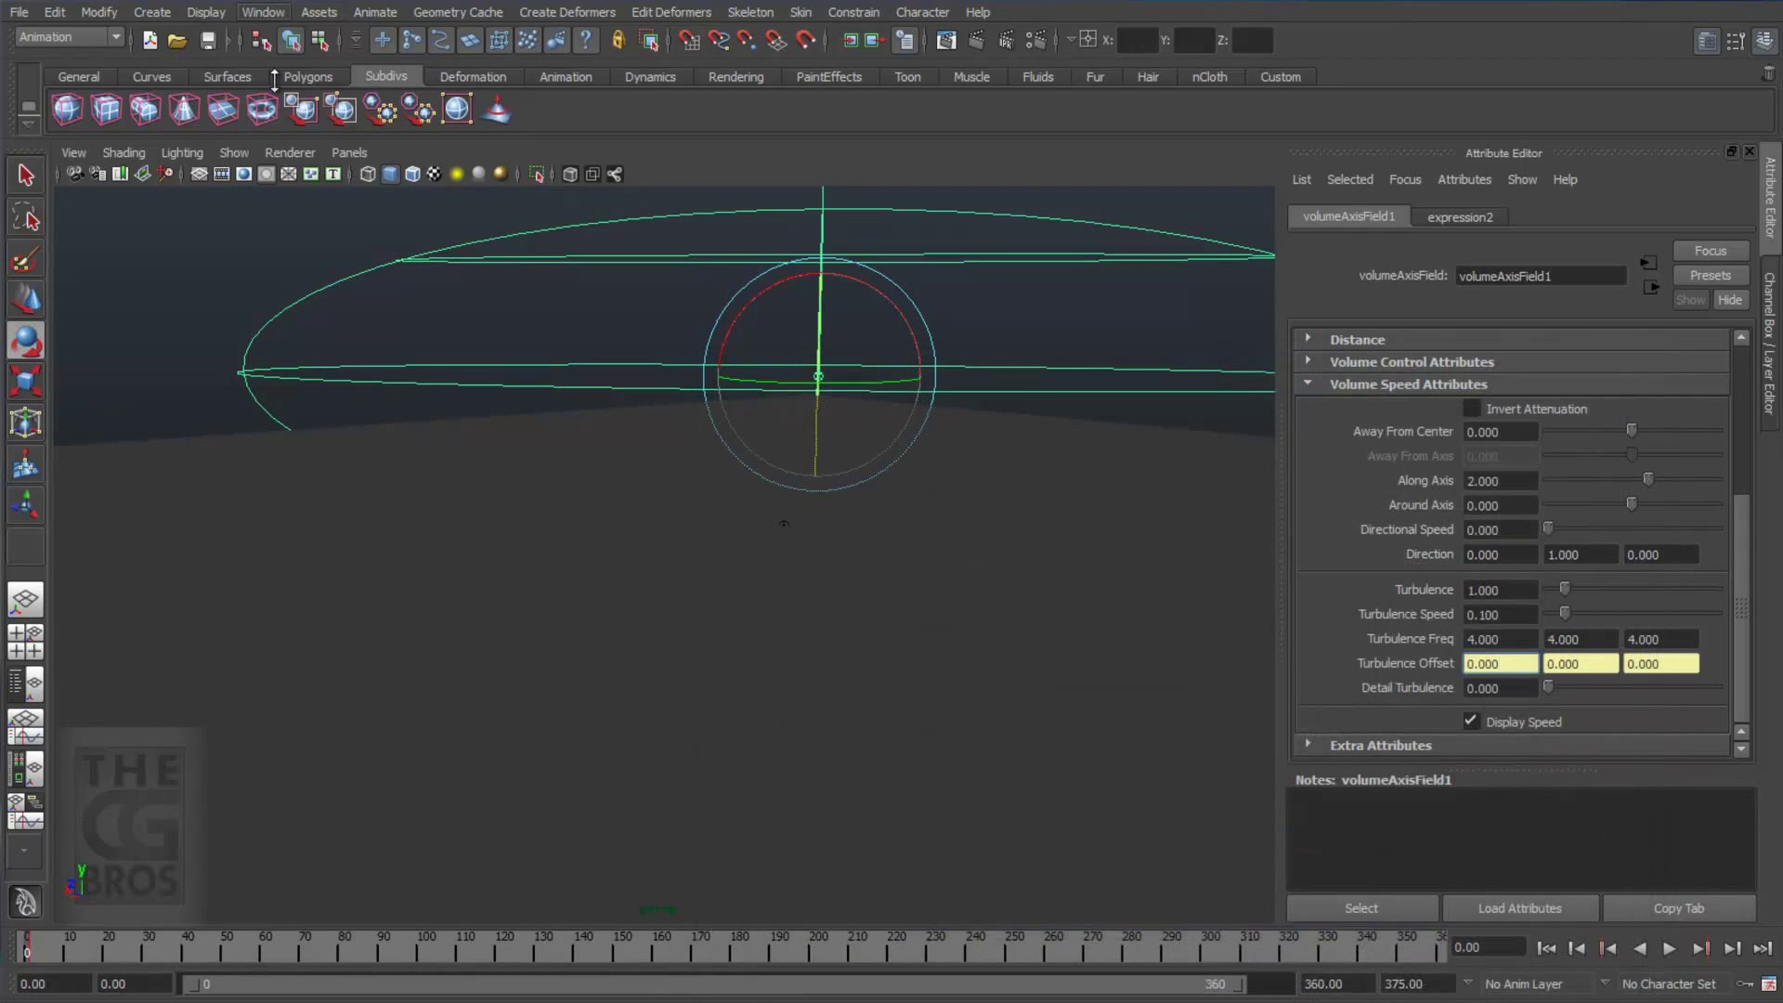
{"action": "left_click", "coordinate": [263, 12]}
{"action": "key", "text": "Escape"}
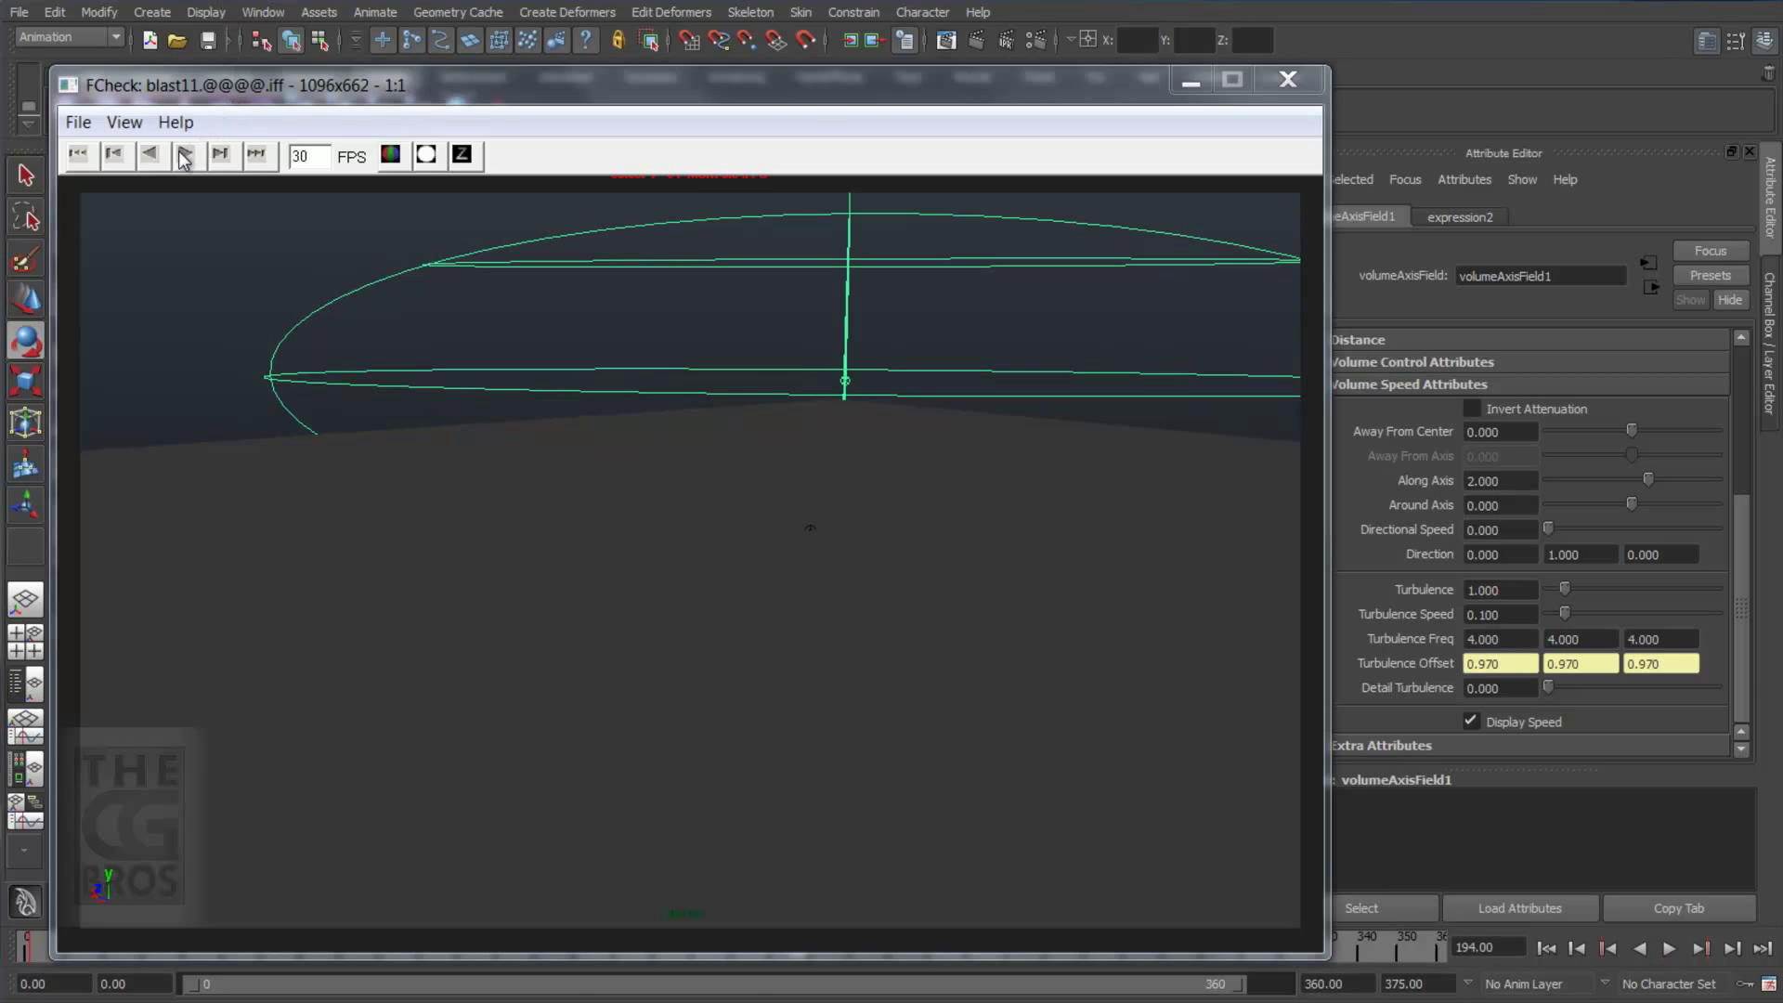
{"action": "left_click", "coordinate": [184, 154]}
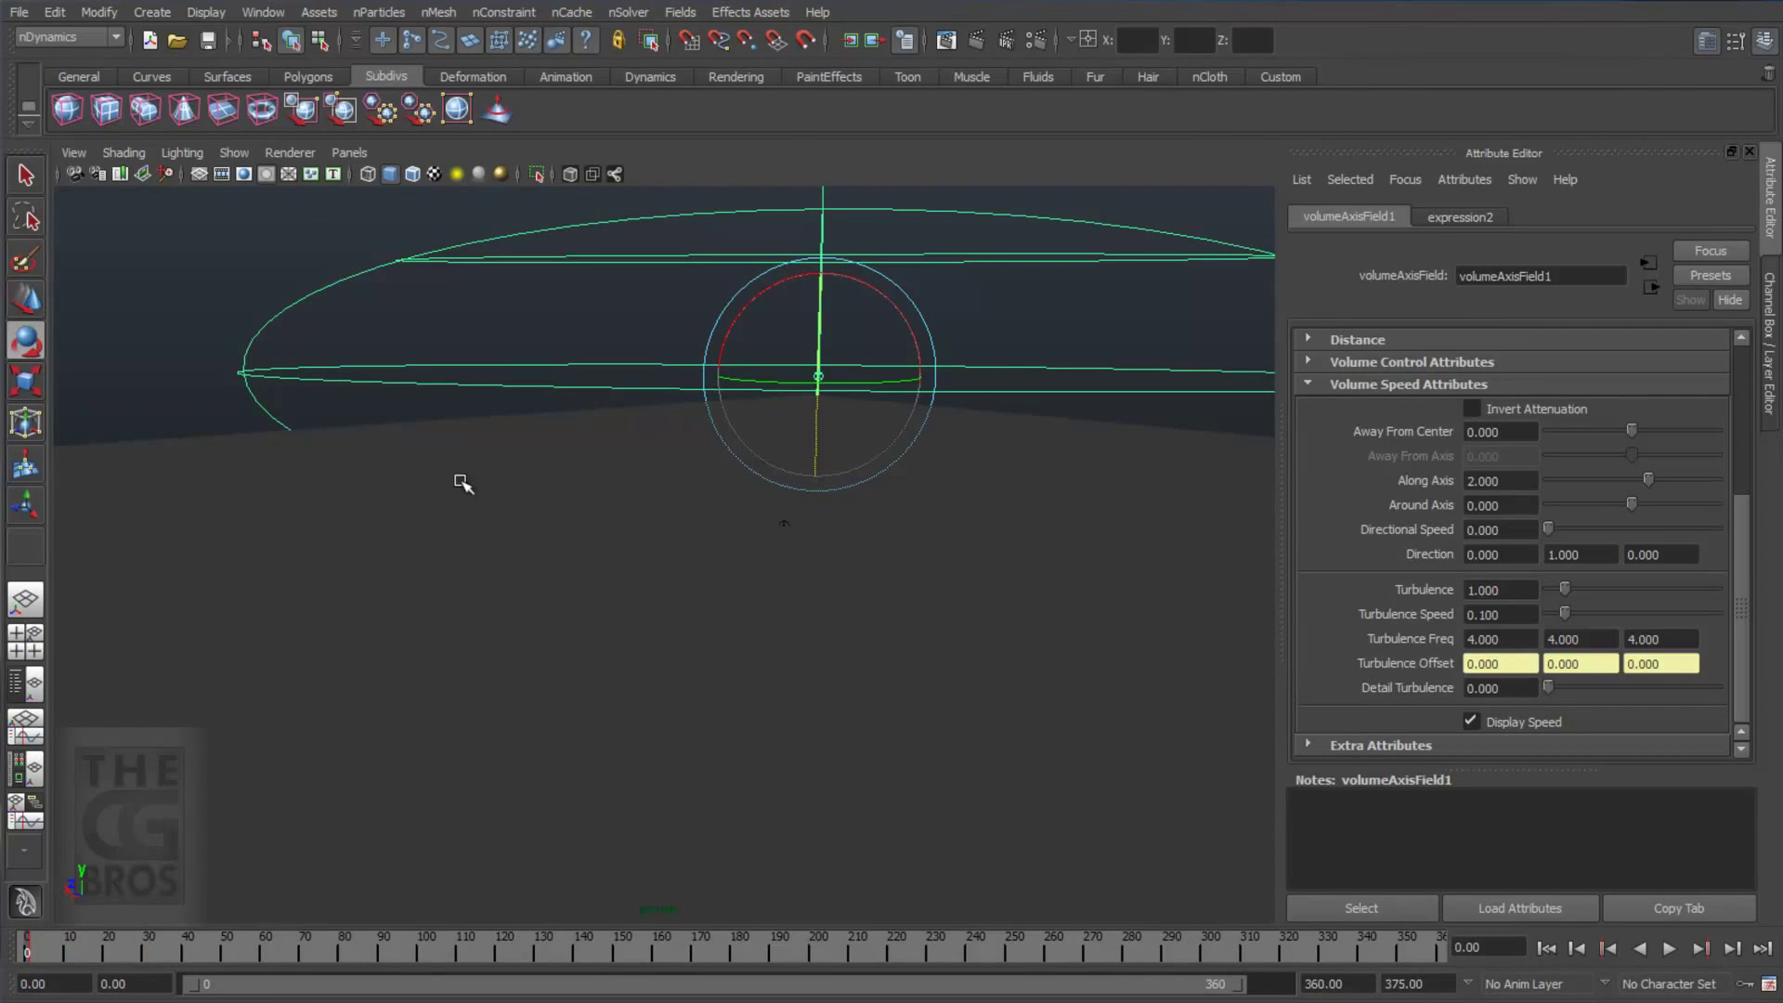
Create a new nCache for nClothShape1 as one file over the time slider.
{"action": "left_click", "coordinate": [556, 471]}
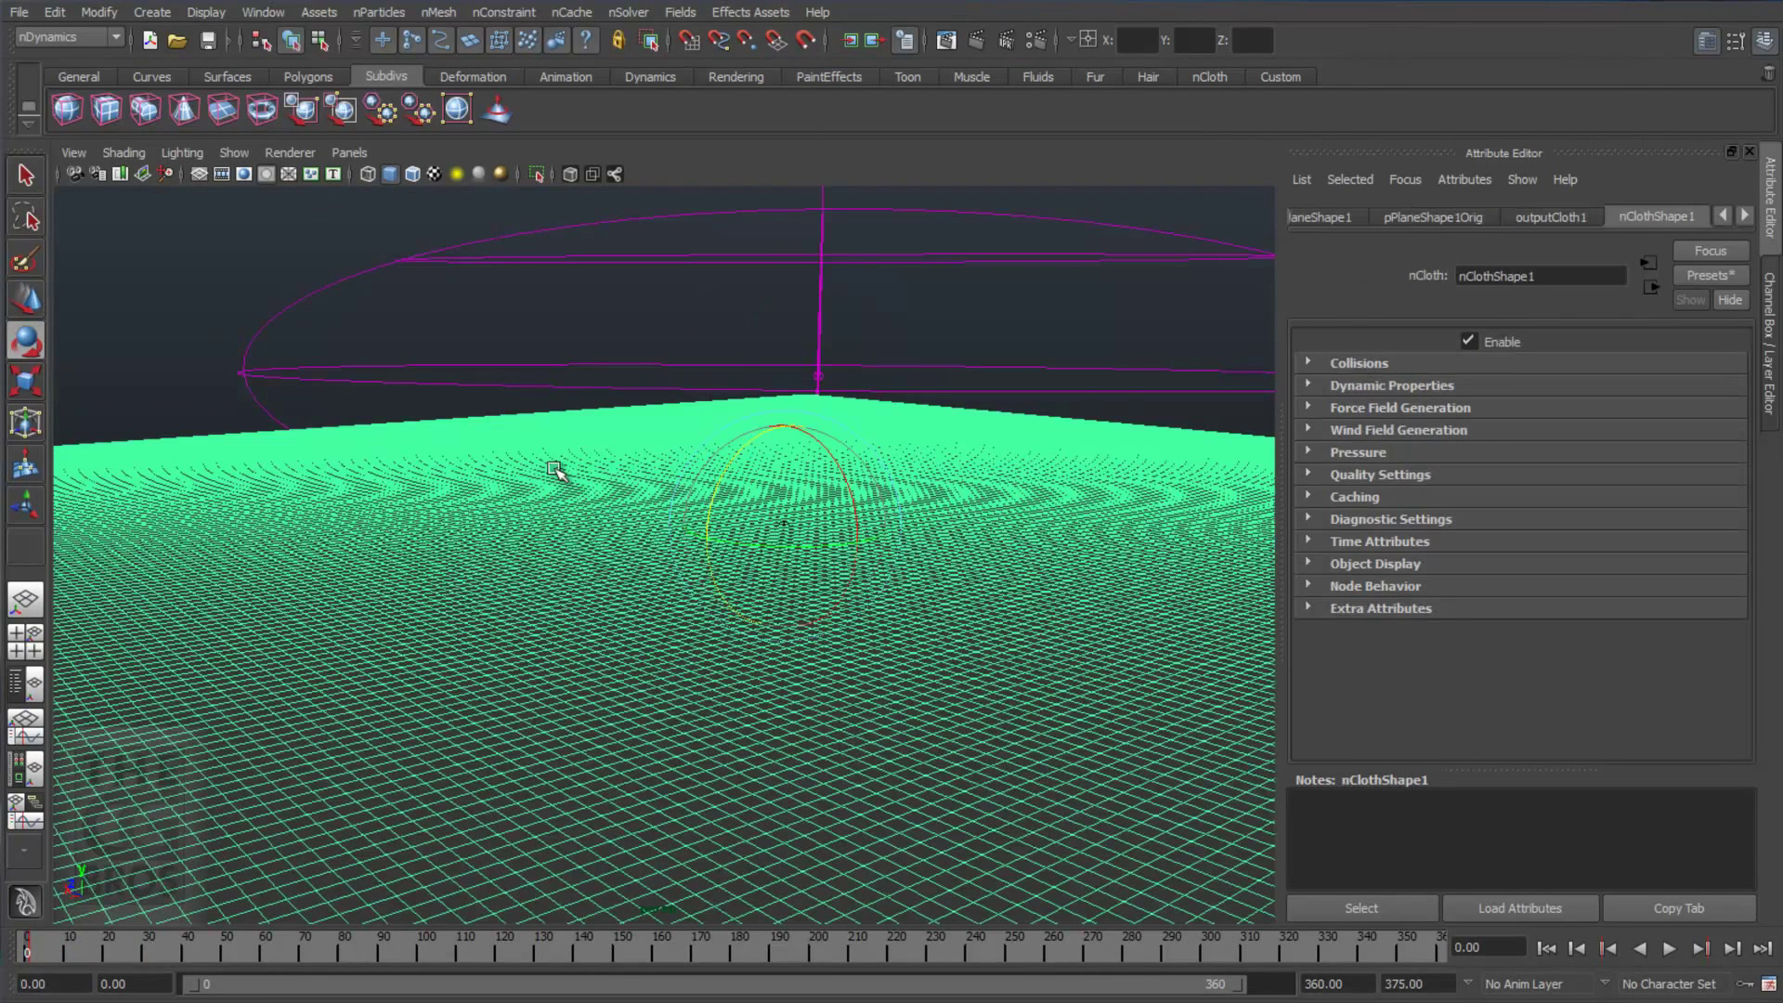
{"action": "left_click", "coordinate": [573, 13]}
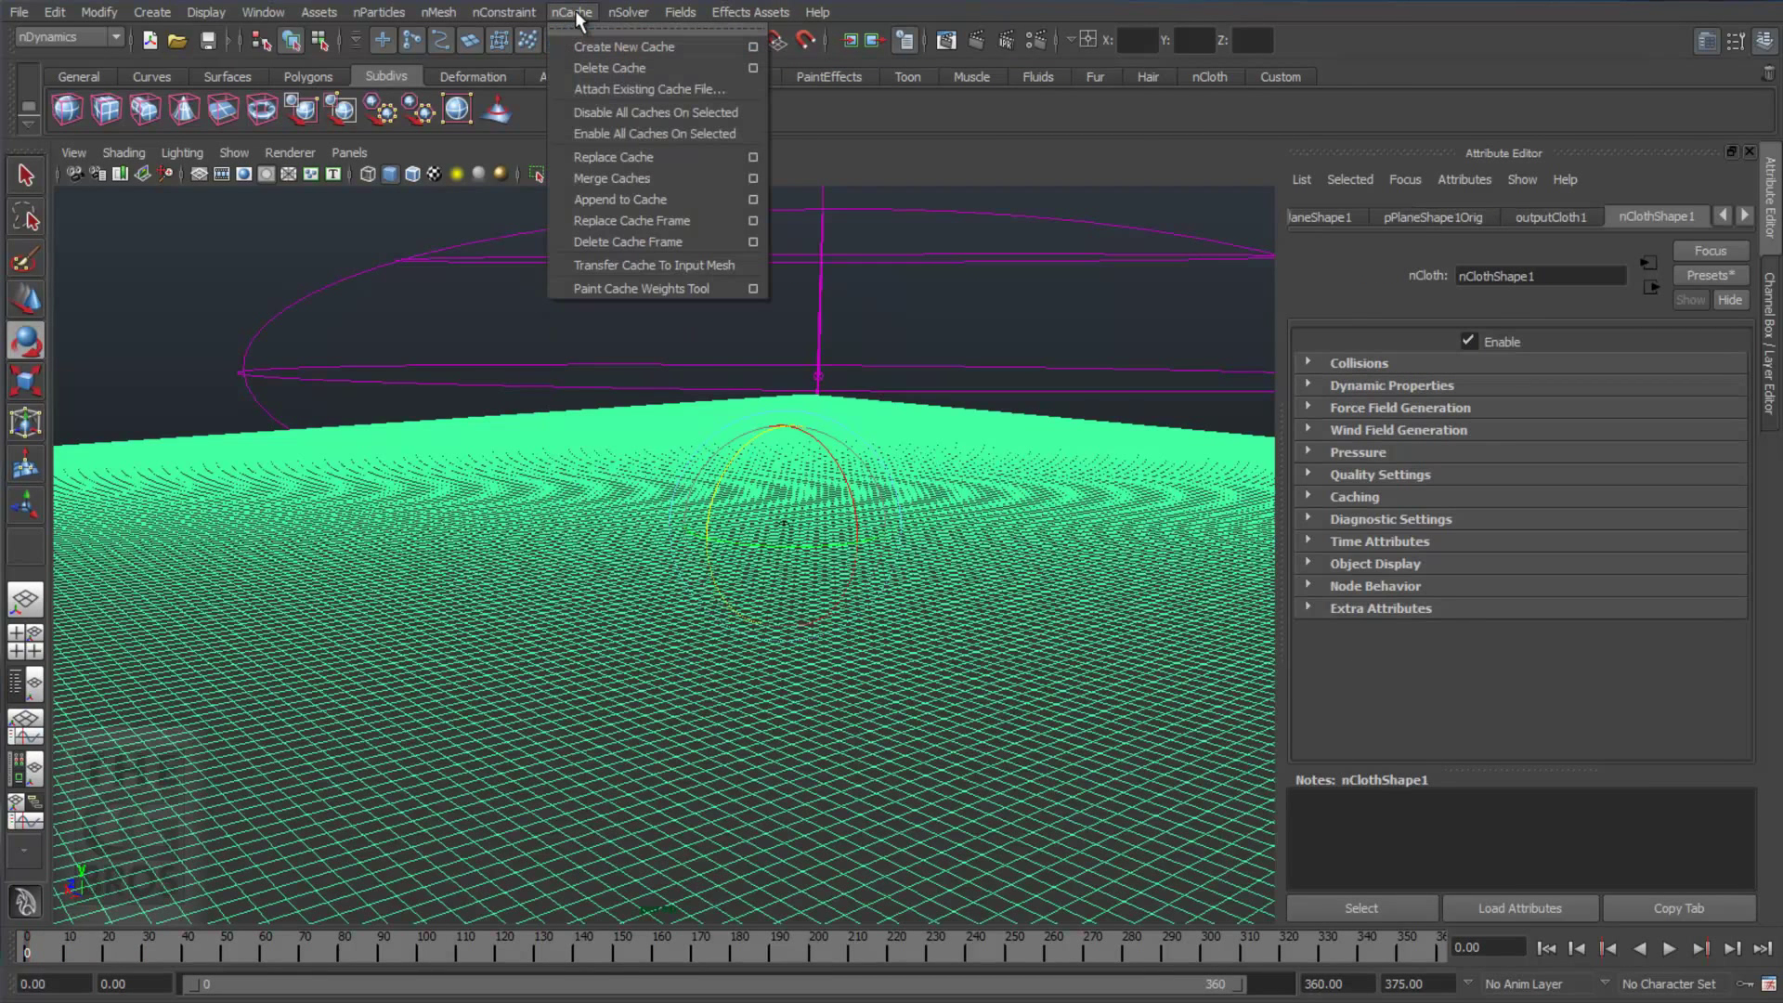
{"action": "left_click", "coordinate": [754, 46]}
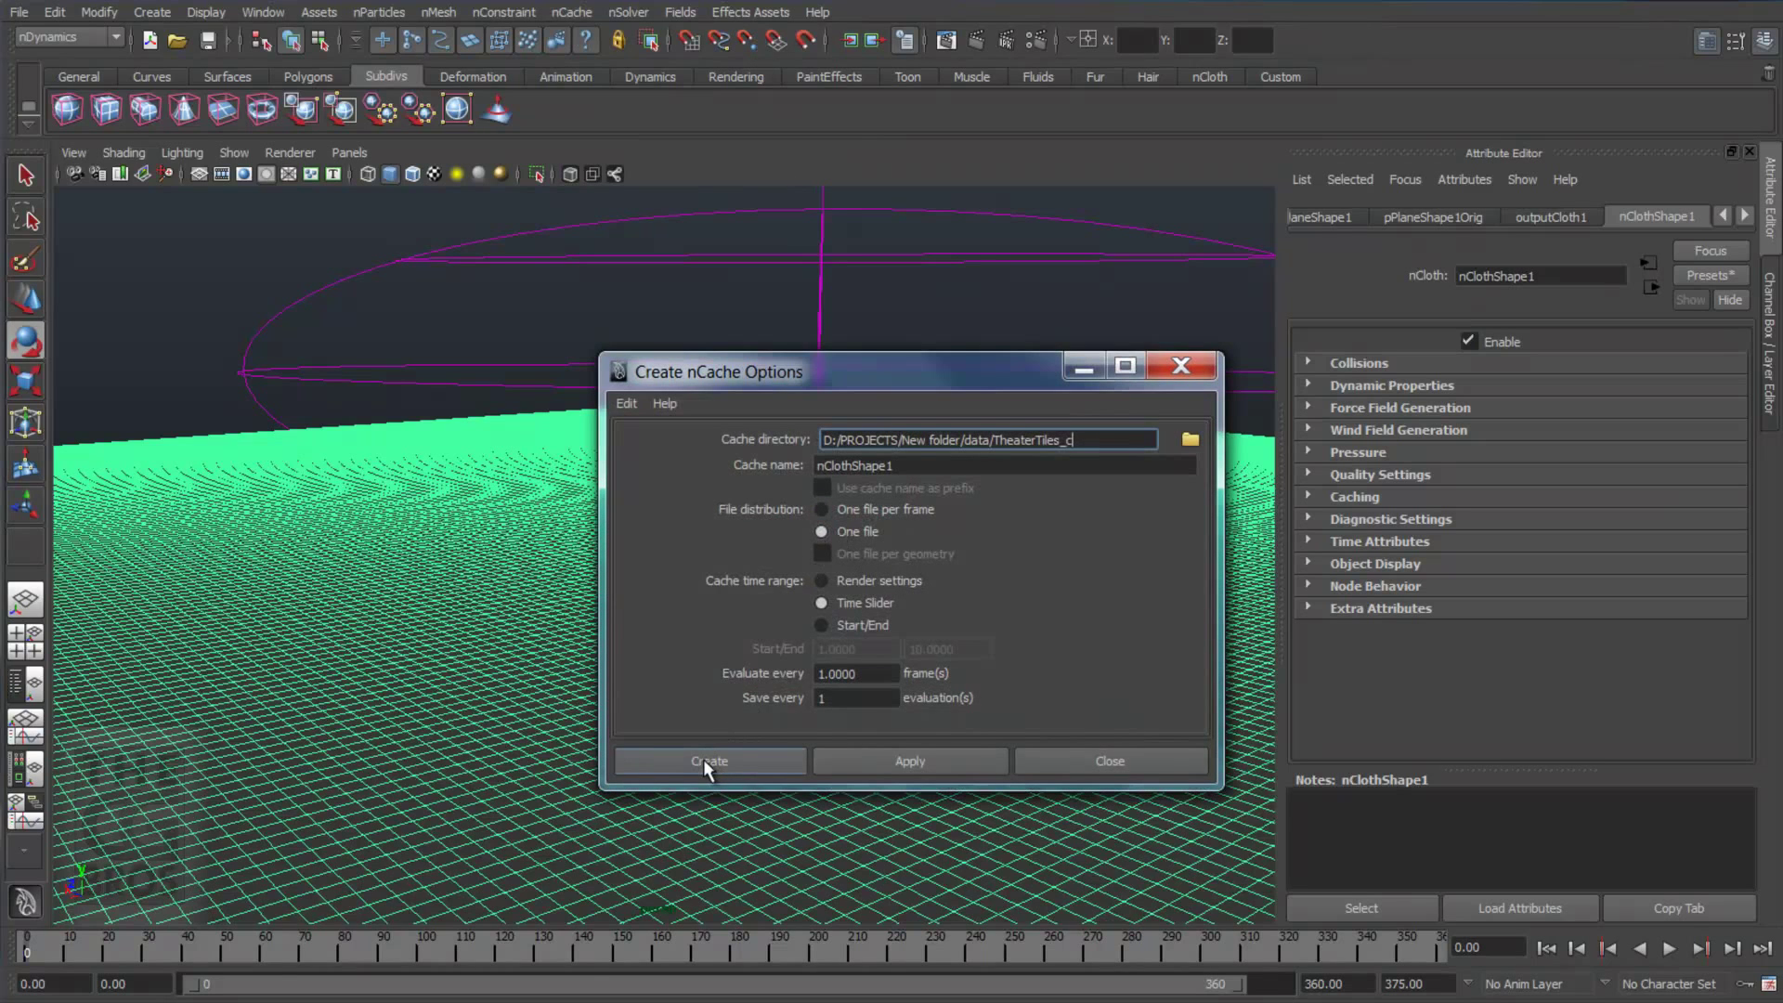
{"action": "left_click", "coordinate": [1096, 760]}
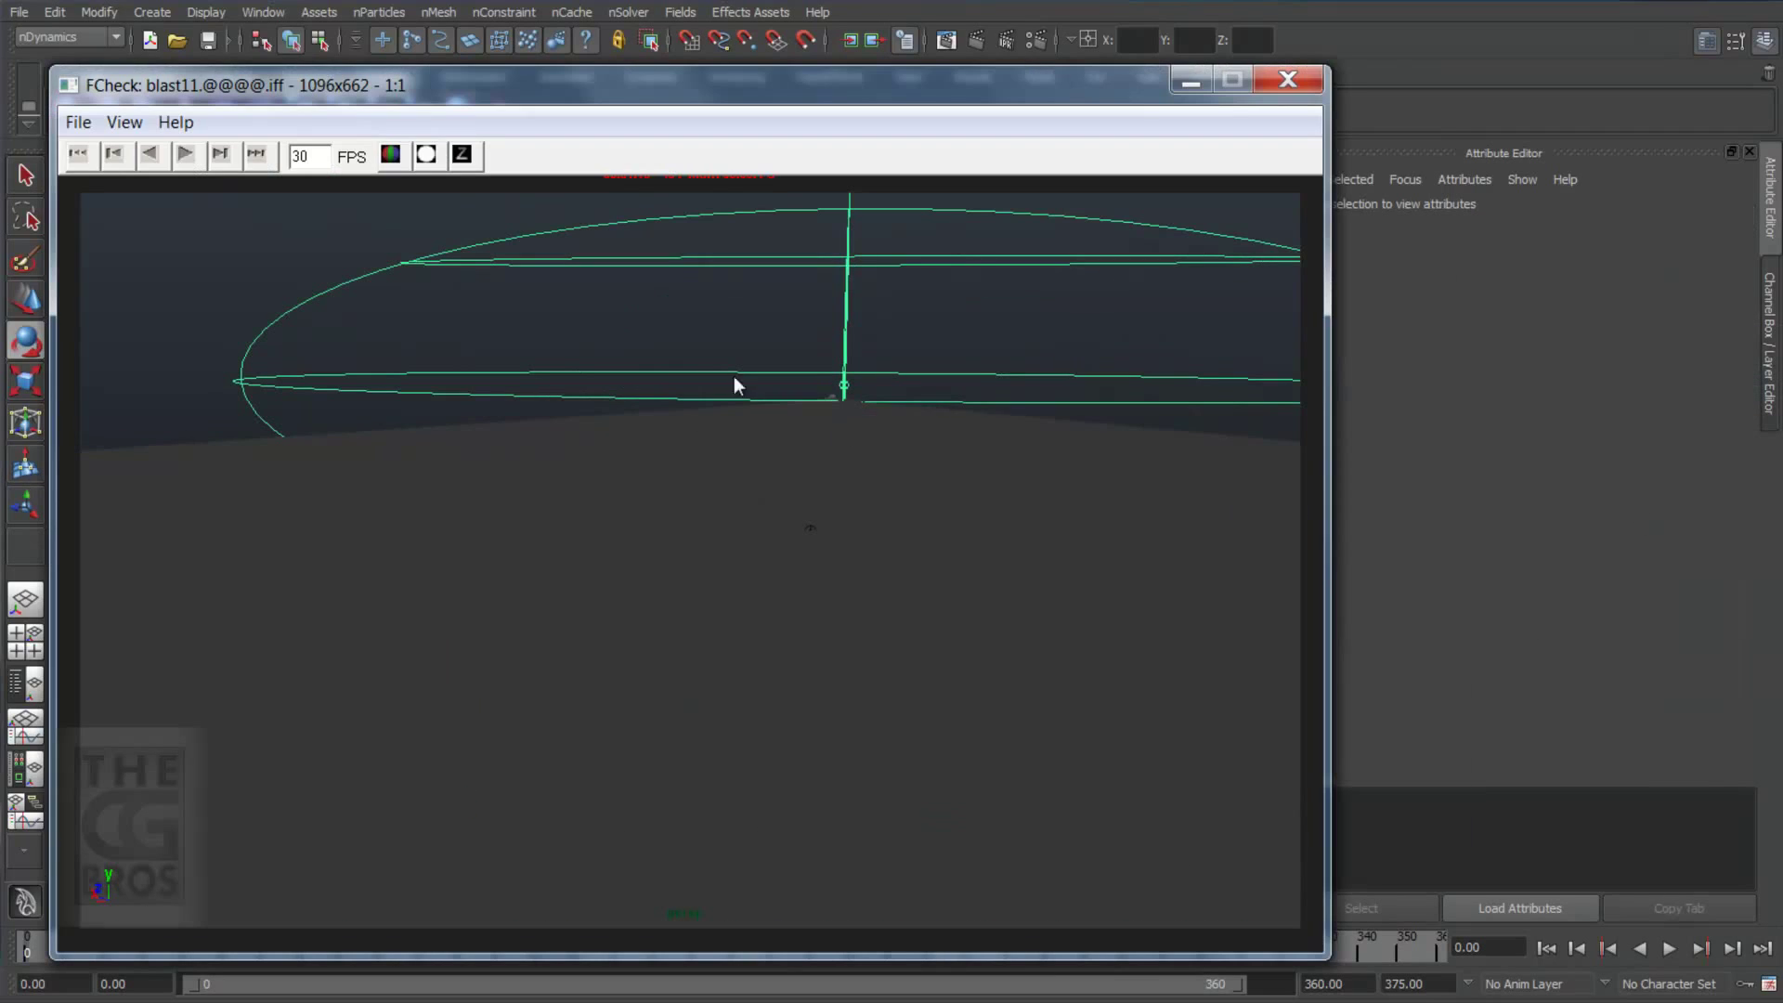
Play back both FCheck playblasts of the cached simulation.
{"action": "left_click", "coordinate": [185, 156]}
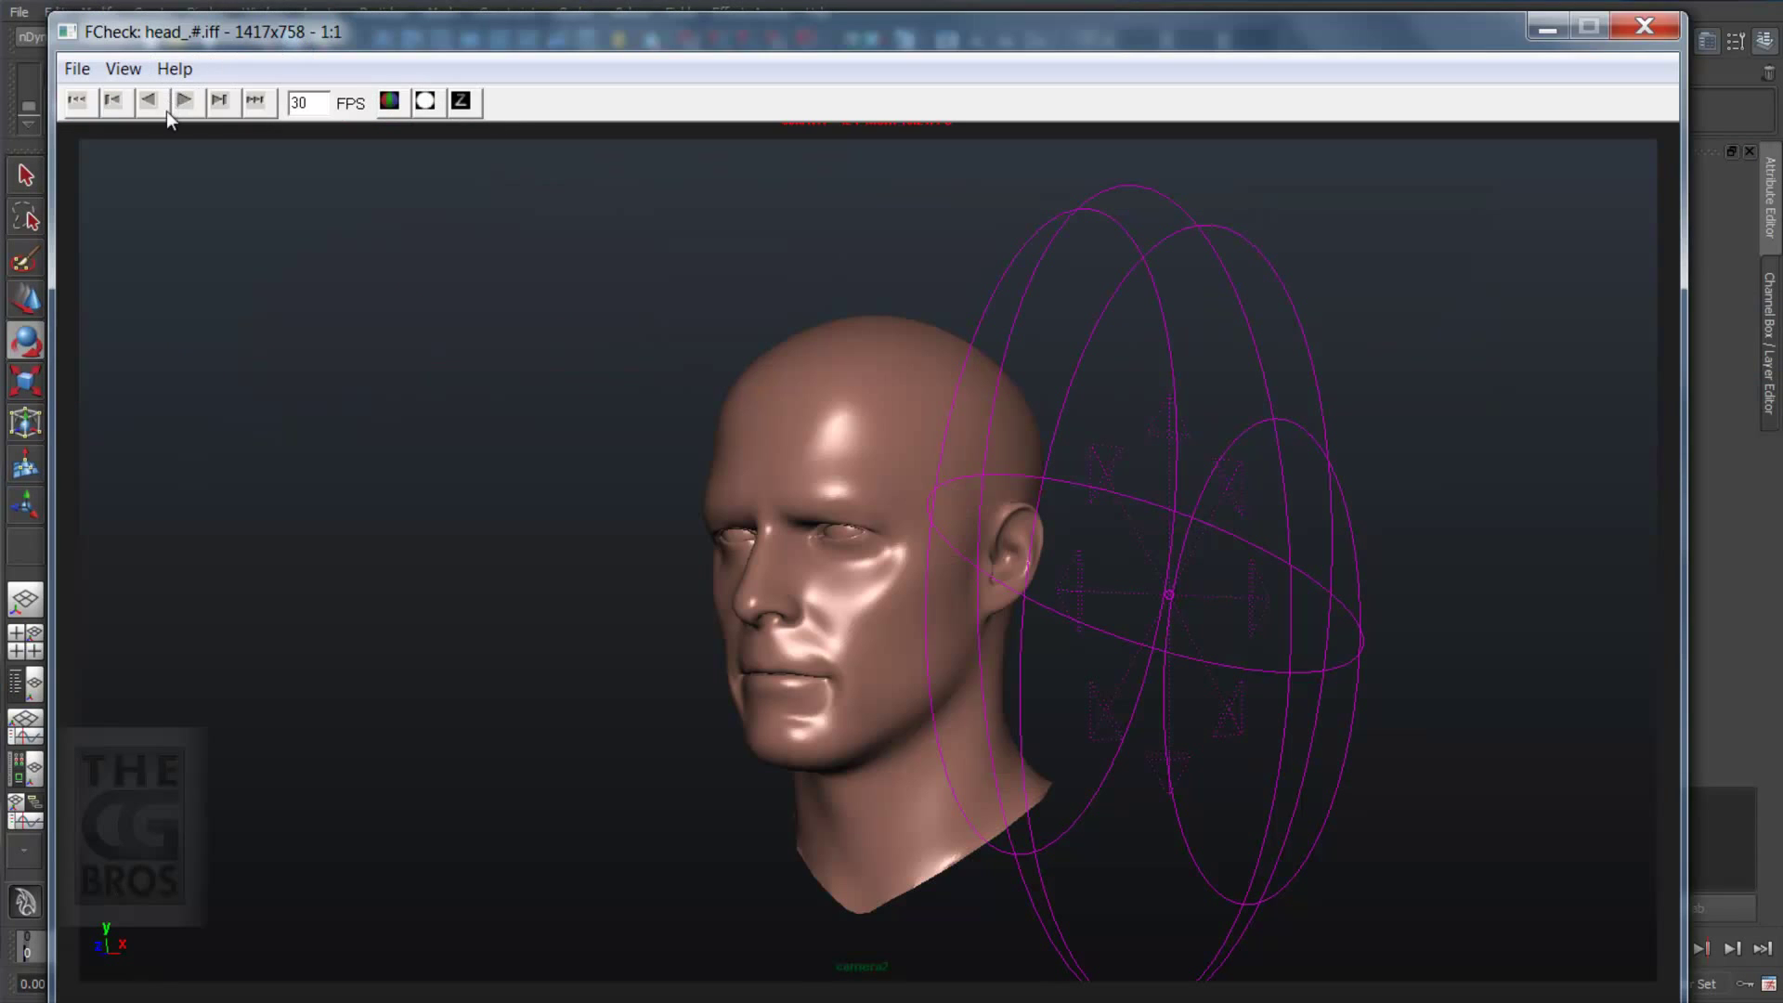
{"action": "left_click", "coordinate": [184, 101]}
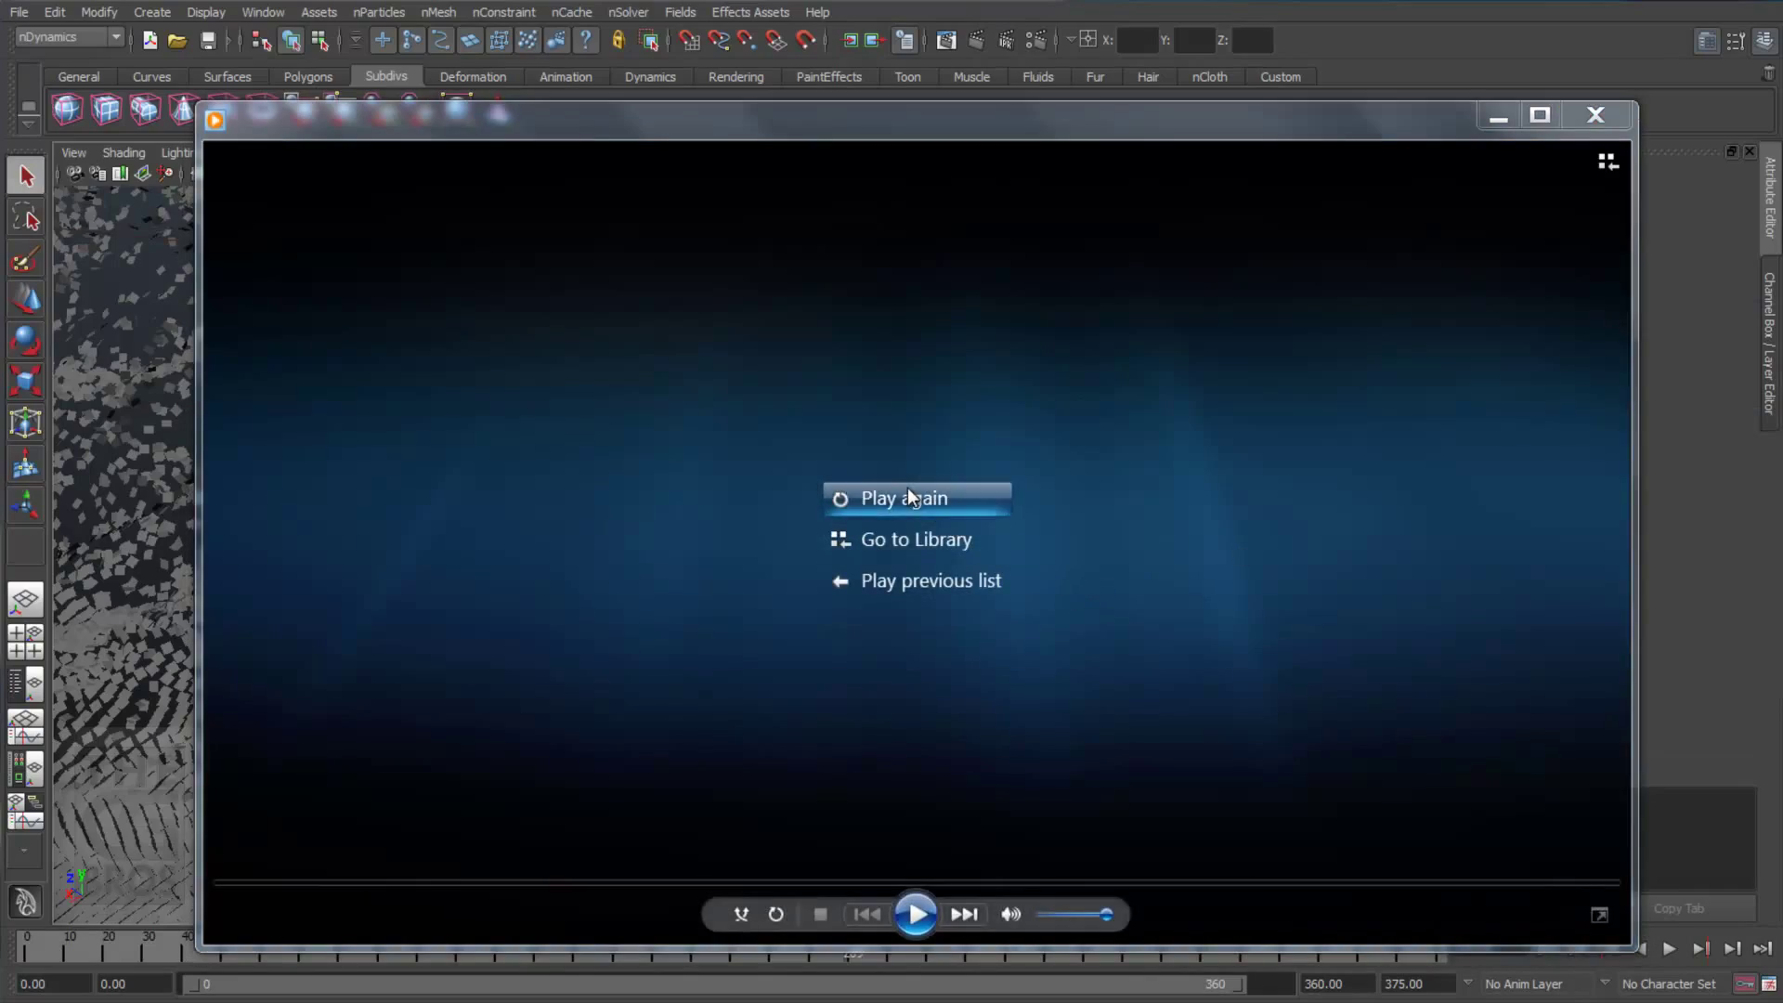
Replay the rendered nClothTiles_02 video from the beginning, then restart it once more.
{"action": "left_click", "coordinate": [906, 487]}
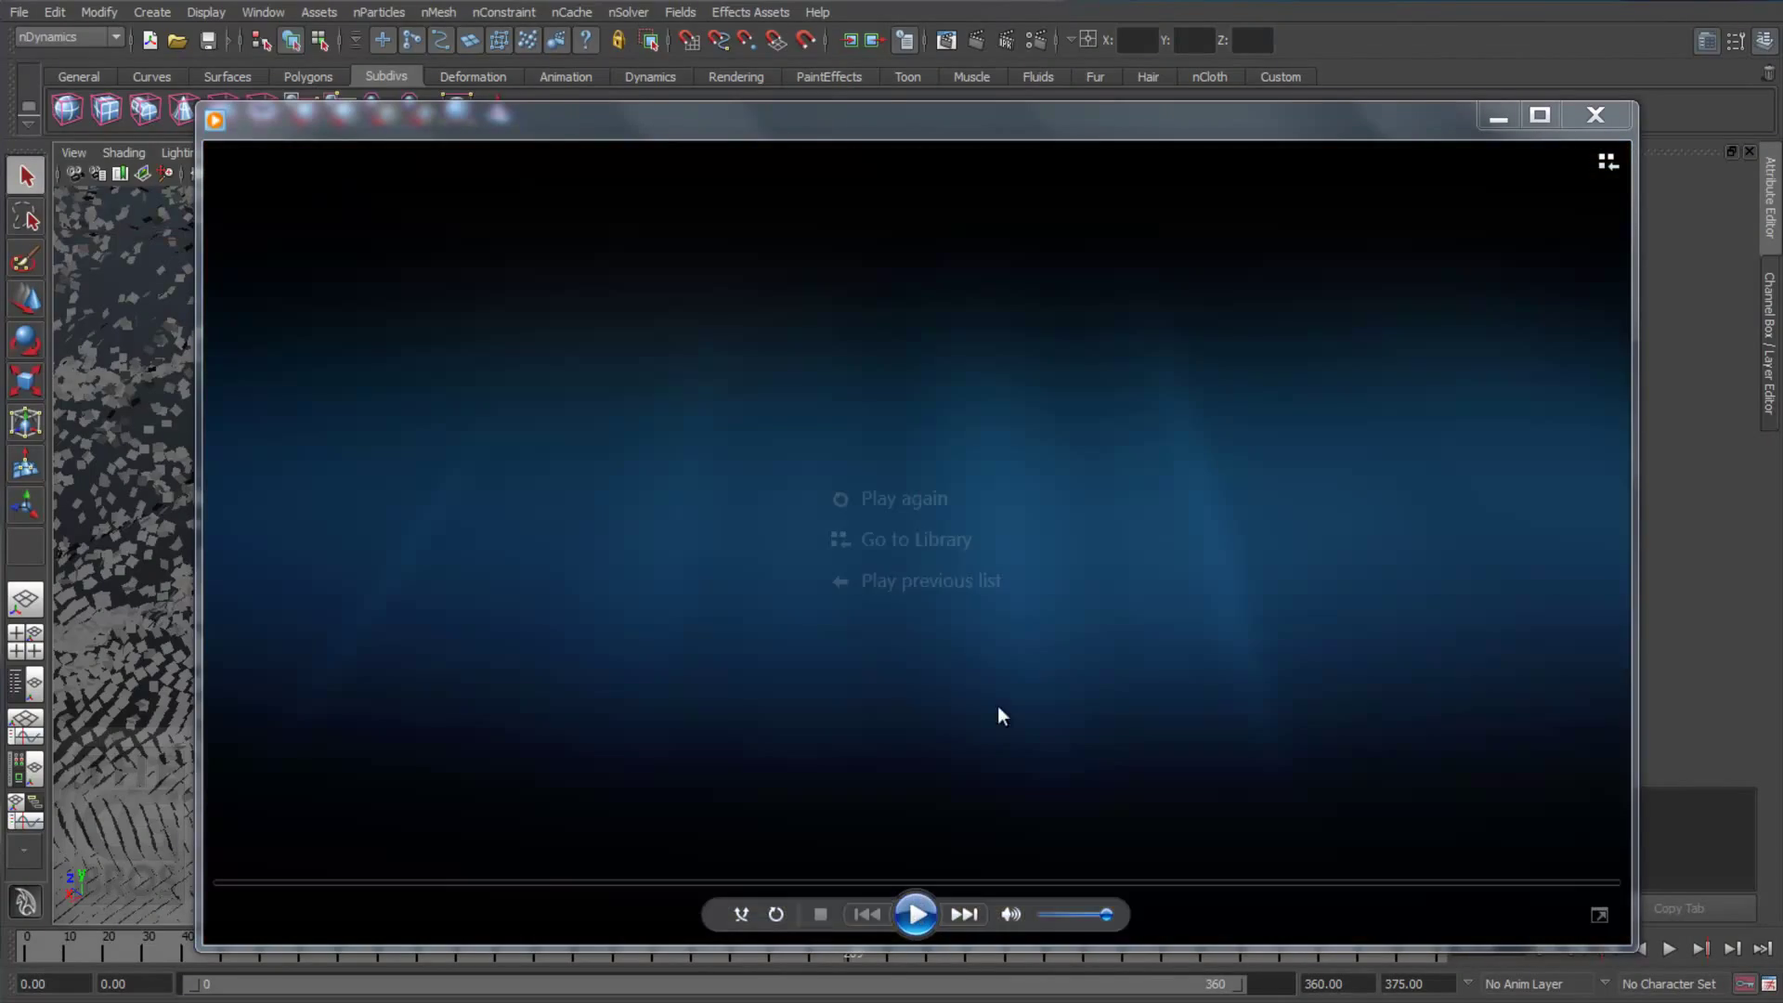
{"action": "left_click", "coordinate": [873, 501]}
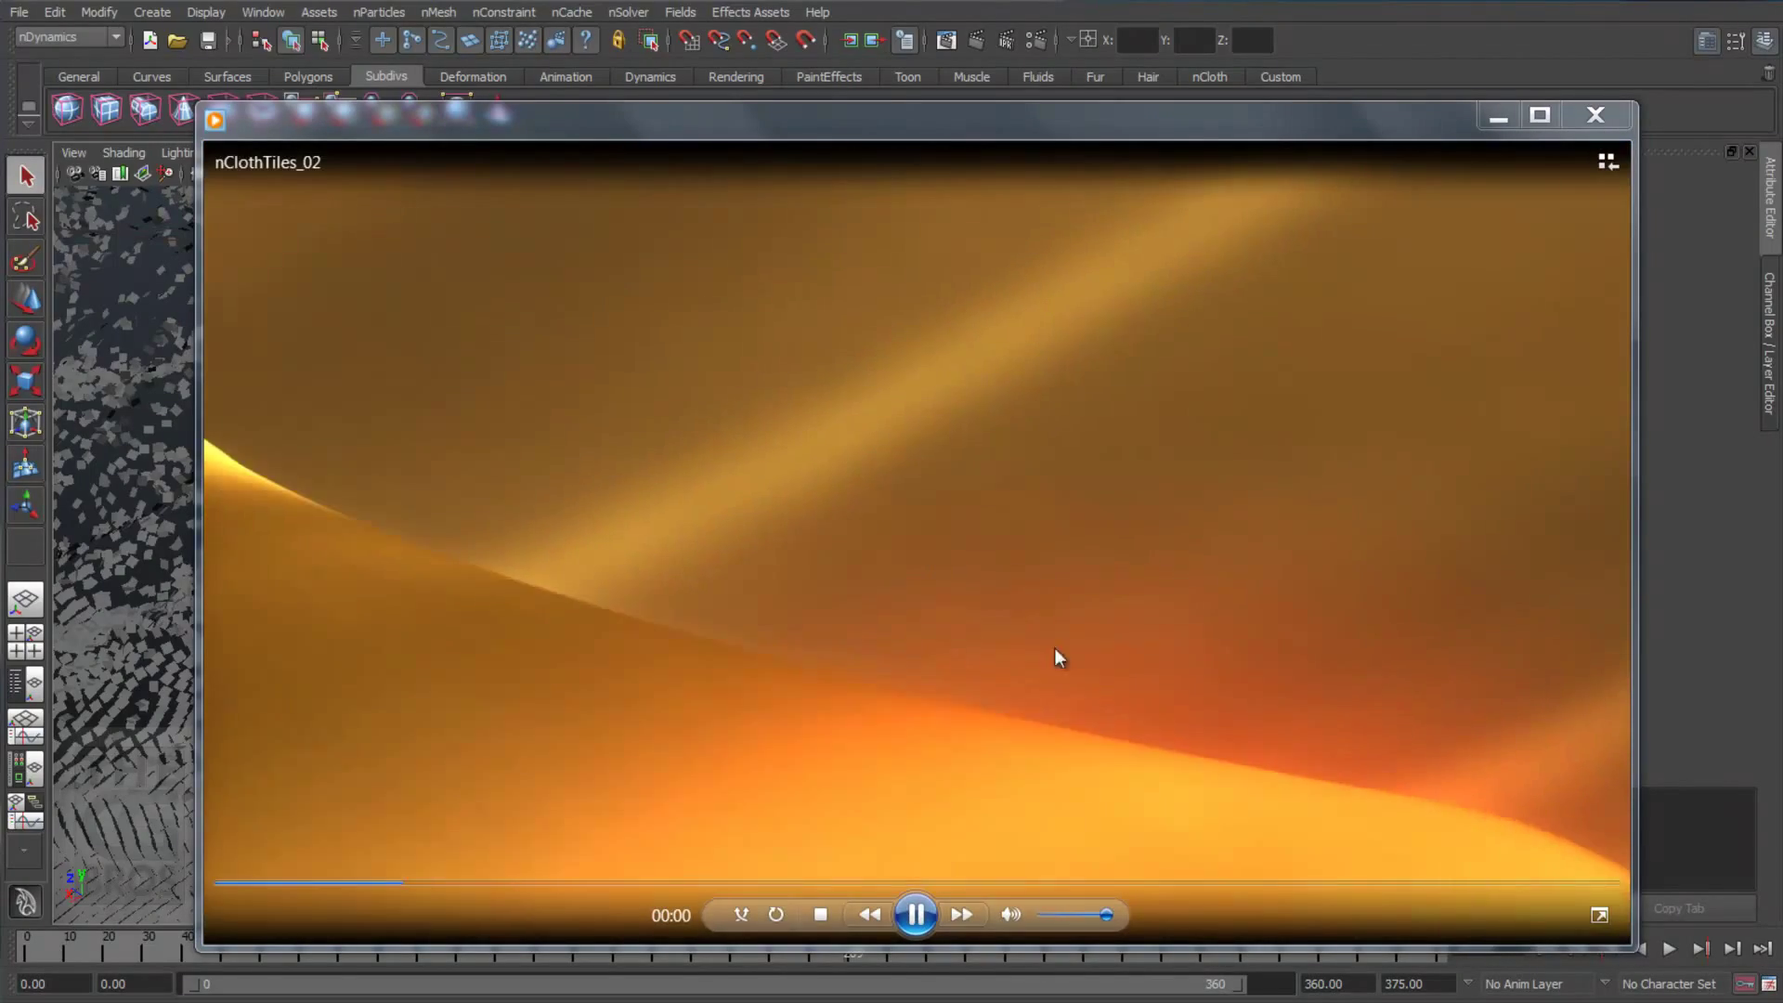